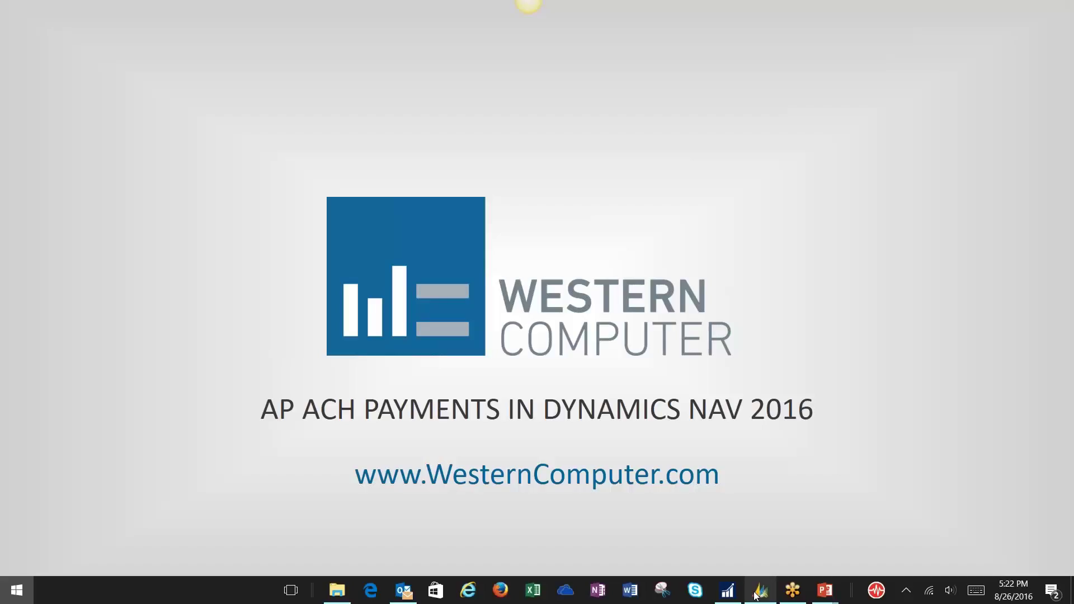
- Bring up the Accounting Manager Role Center for CRONUS USA, Inc. in Dynamics NAV 2016
{"action": "left_click", "coordinate": [727, 590]}
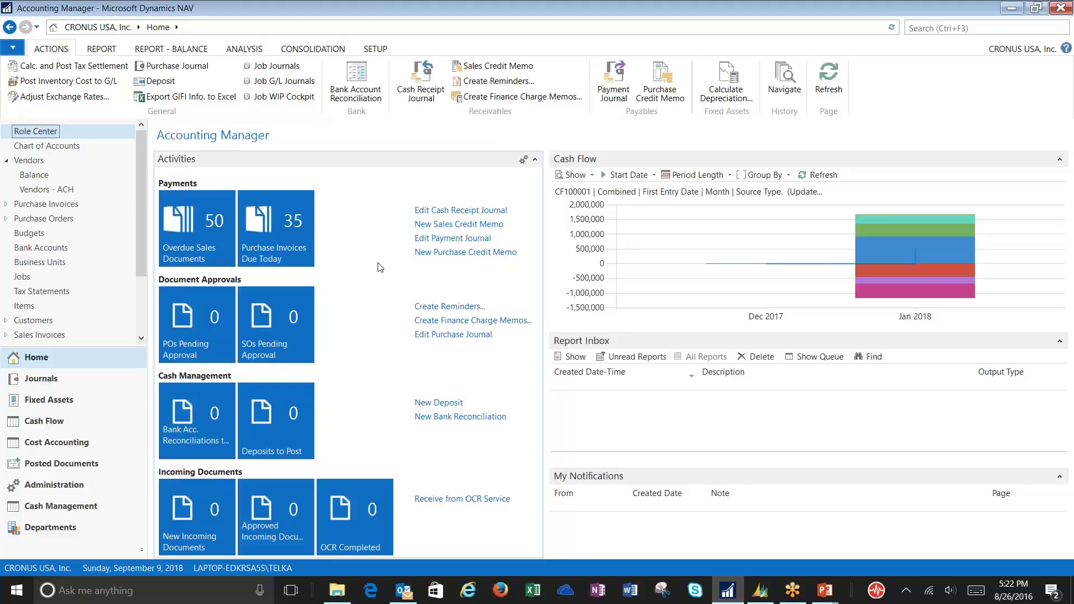
- Open the WWB-OPERATING World Wide Bank account card for editing from Bank Accounts
{"action": "left_click", "coordinate": [73, 253]}
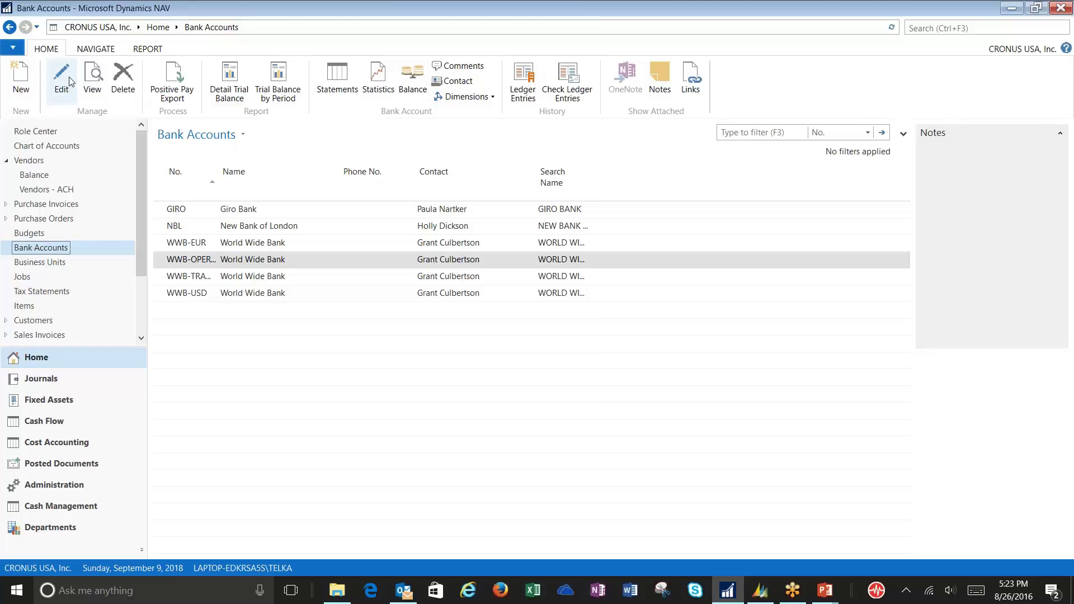
{"action": "left_click", "coordinate": [62, 78]}
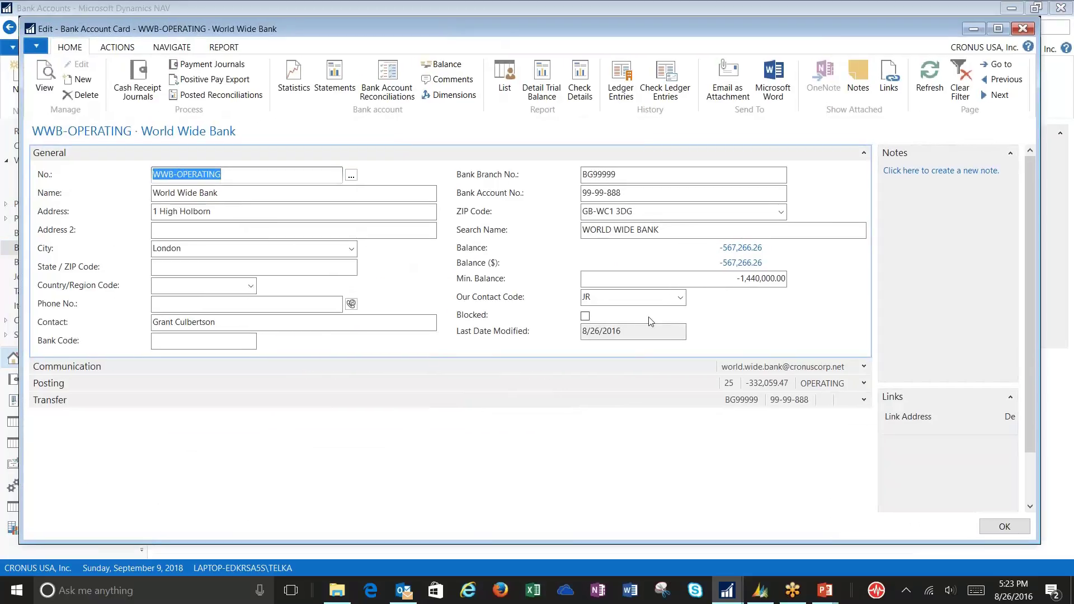
- Expand the bank card's Posting details and check last remittance advice number REM10013
{"action": "left_click", "coordinate": [864, 383]}
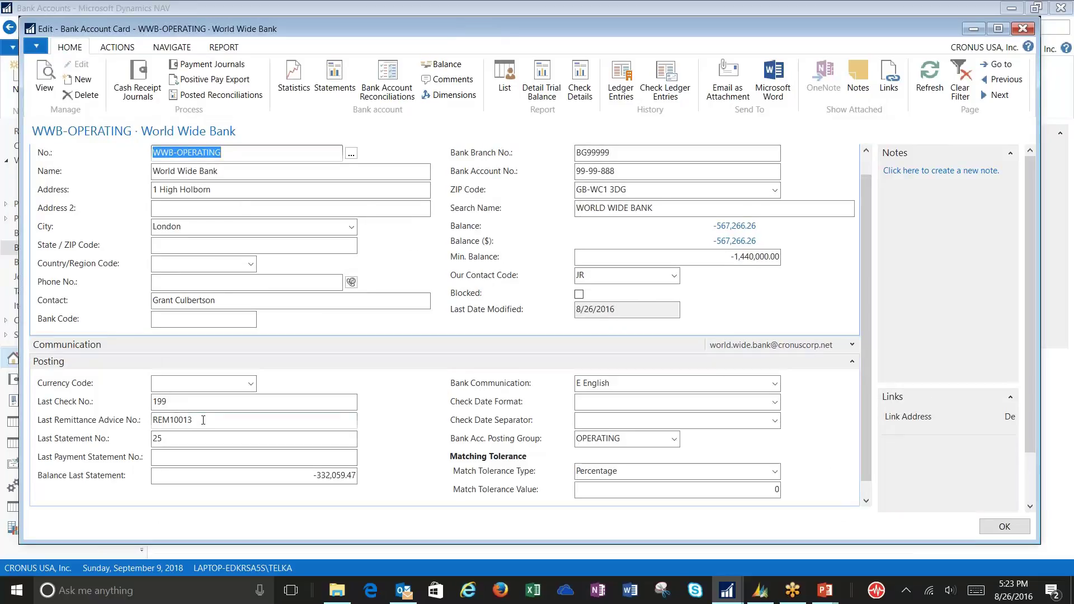
{"action": "left_click", "coordinate": [203, 420]}
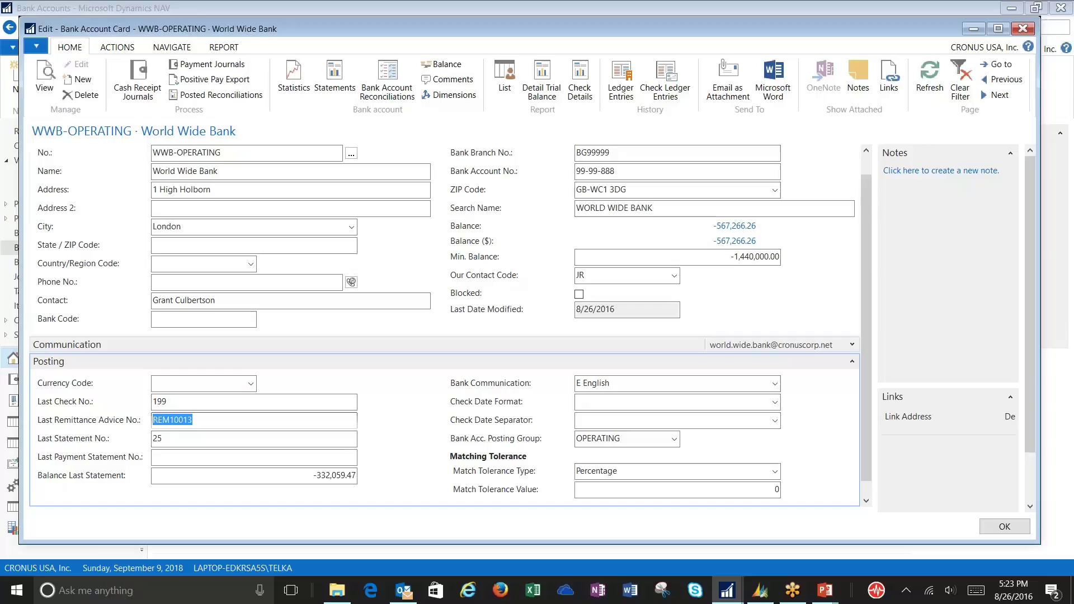
{"action": "scroll", "coordinate": [863, 262], "scroll_direction": "down", "scroll_amount": 5}
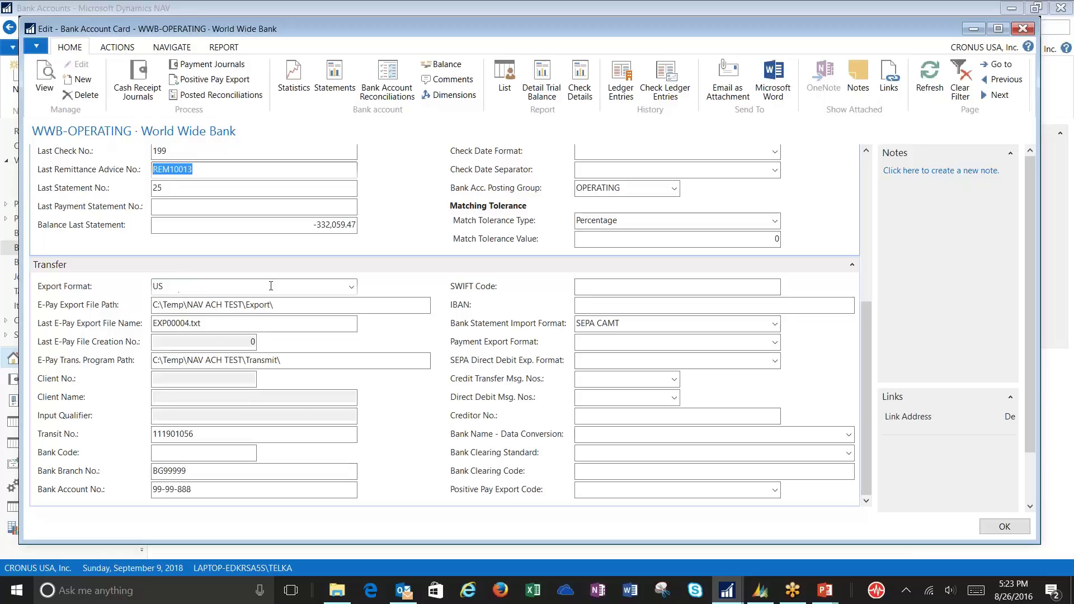
- Review the available export formats (US/CA/MX), keeping Export Format US
{"action": "left_click", "coordinate": [351, 288]}
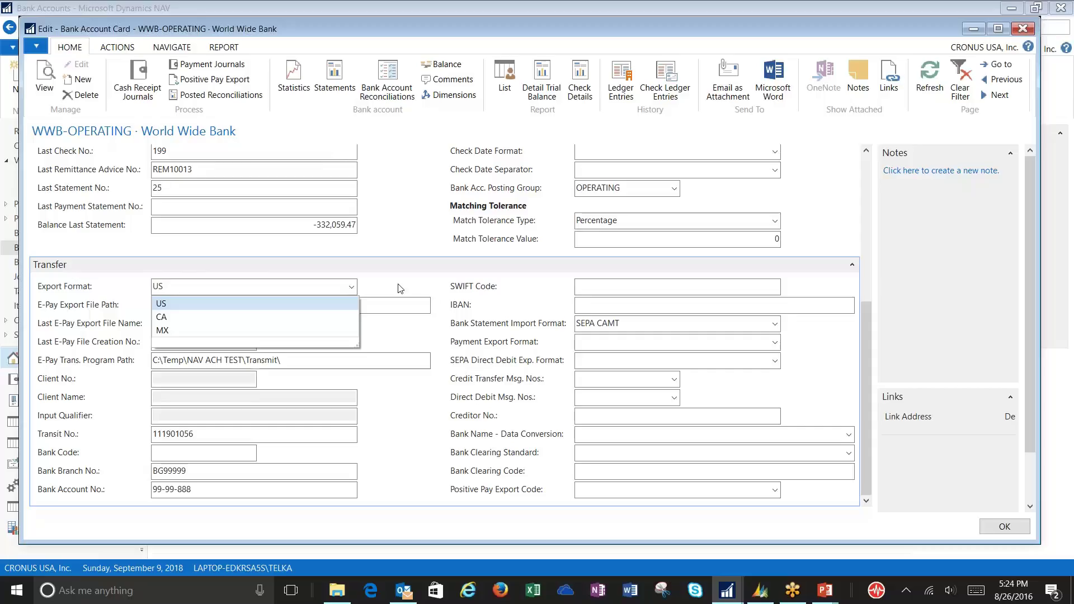
{"action": "key", "text": "Return"}
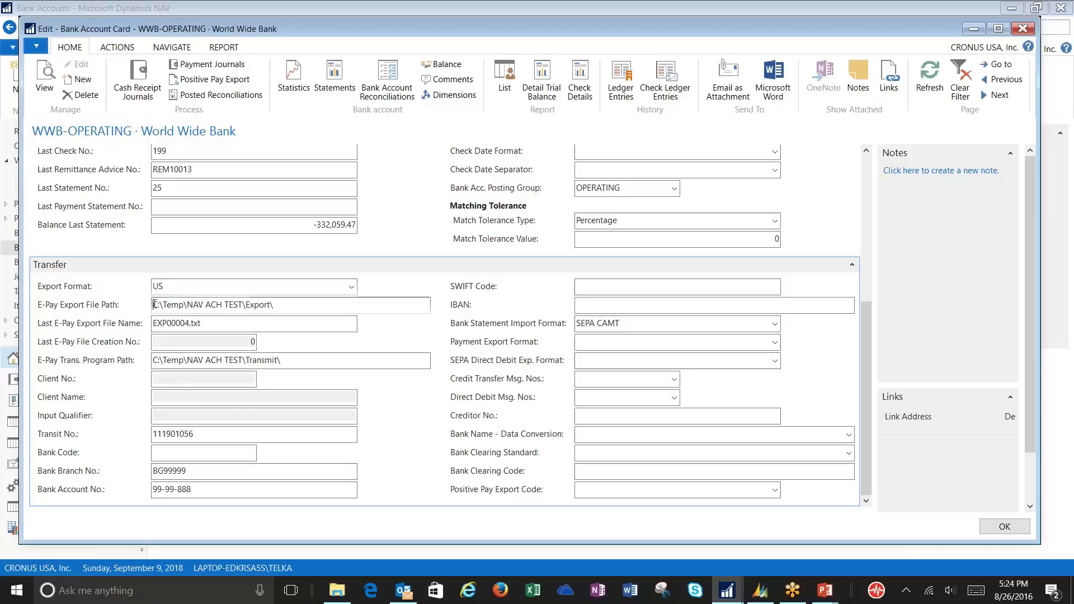
- Review the export and transmit paths, EXP00004.txt, transit and account numbers, then close the card
{"action": "left_click_drag", "start_coordinate": [154, 304], "coordinate": [246, 305]}
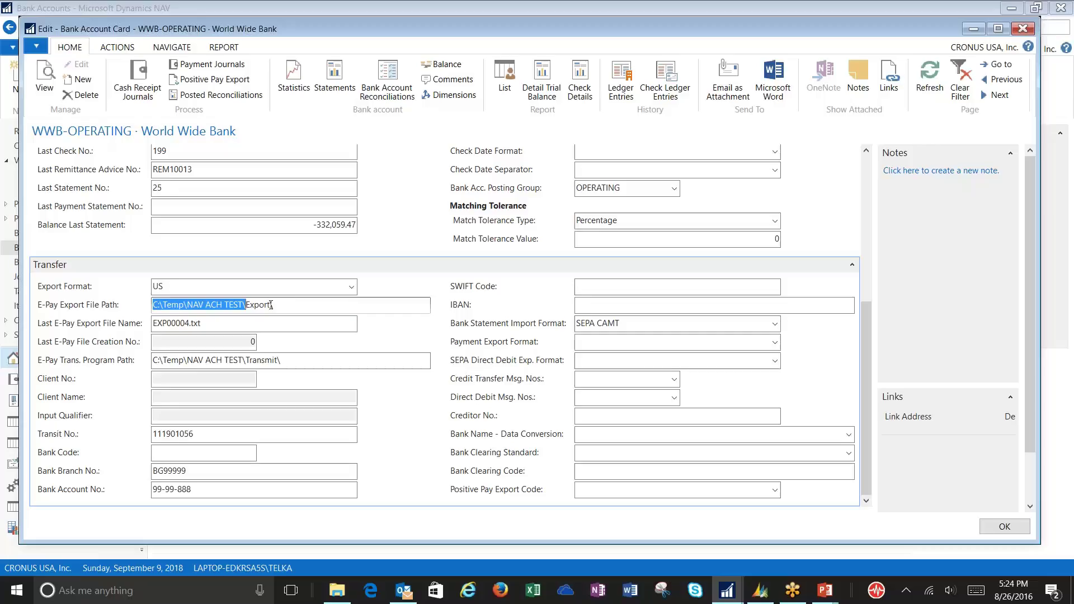
{"action": "left_click", "coordinate": [291, 362]}
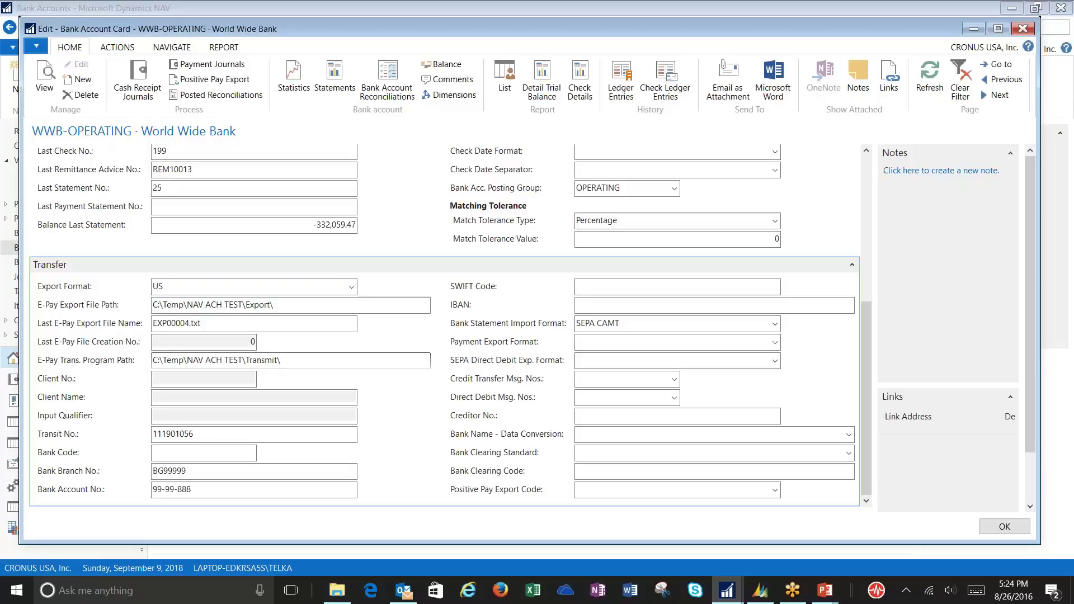
{"action": "left_click", "coordinate": [212, 321]}
{"action": "left_click_drag", "start_coordinate": [212, 321], "coordinate": [93, 317]}
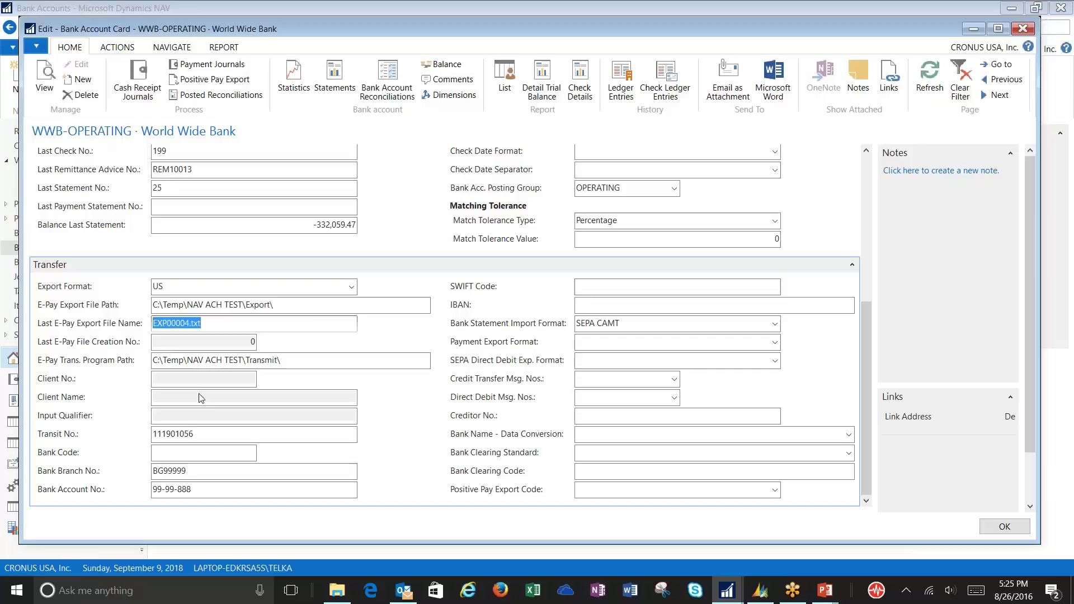
{"action": "left_click", "coordinate": [206, 435]}
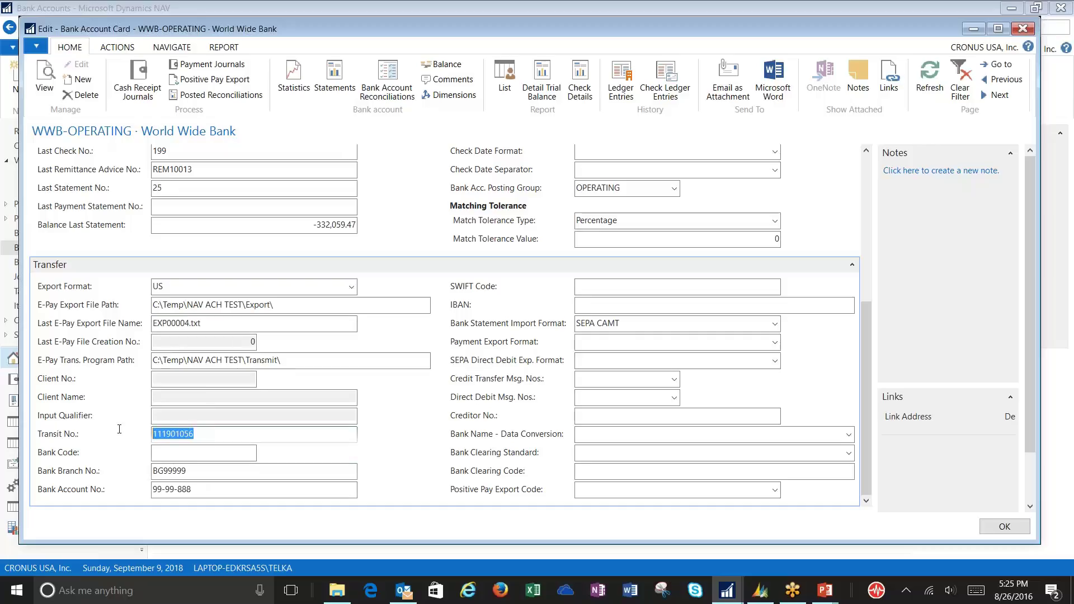
{"action": "left_click", "coordinate": [212, 490]}
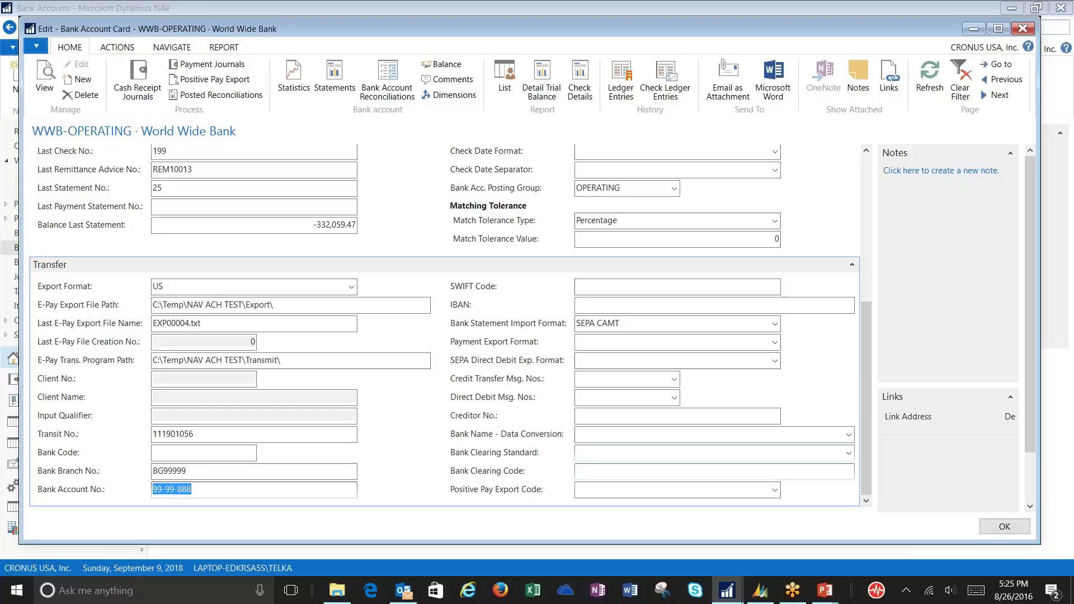
{"action": "left_click", "coordinate": [982, 528]}
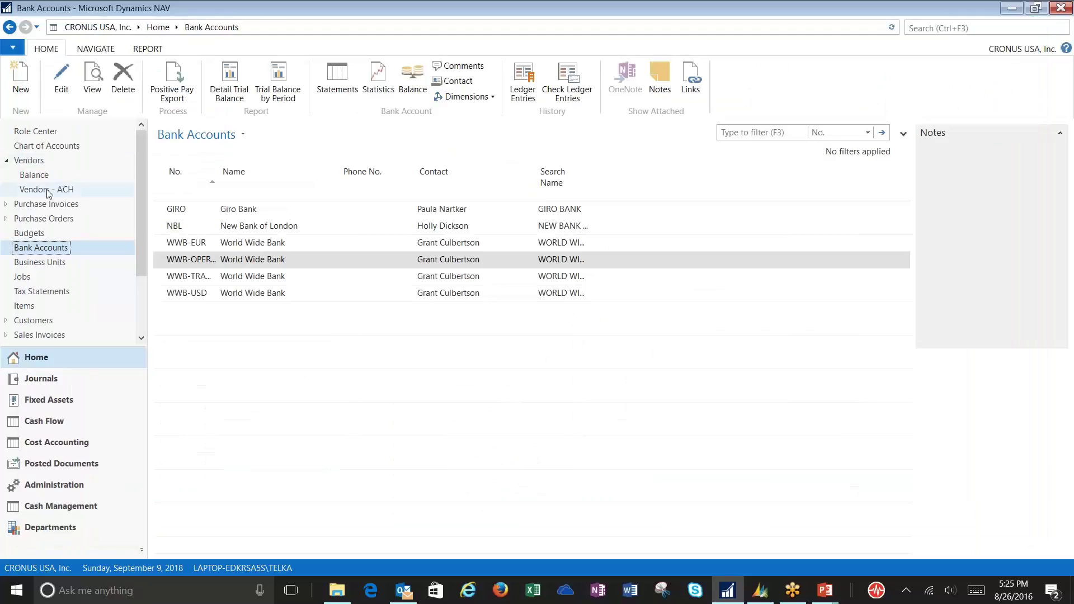
- Open London Postmaster's vendor card full-screen and confirm its payment method code is ACH
{"action": "left_click", "coordinate": [48, 190]}
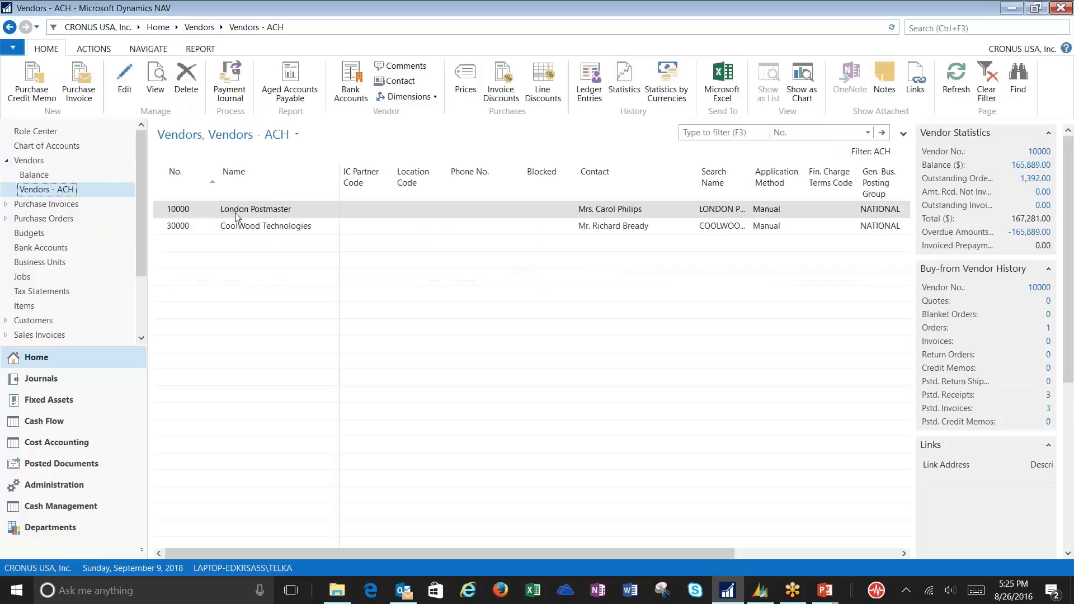
{"action": "left_click", "coordinate": [125, 81]}
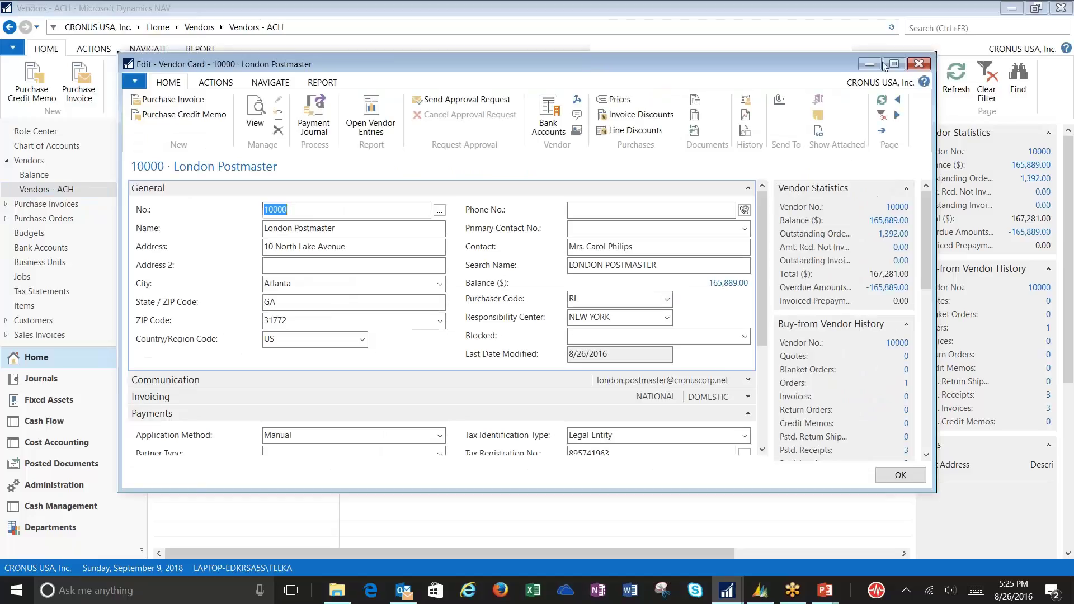
{"action": "left_click", "coordinate": [884, 66]}
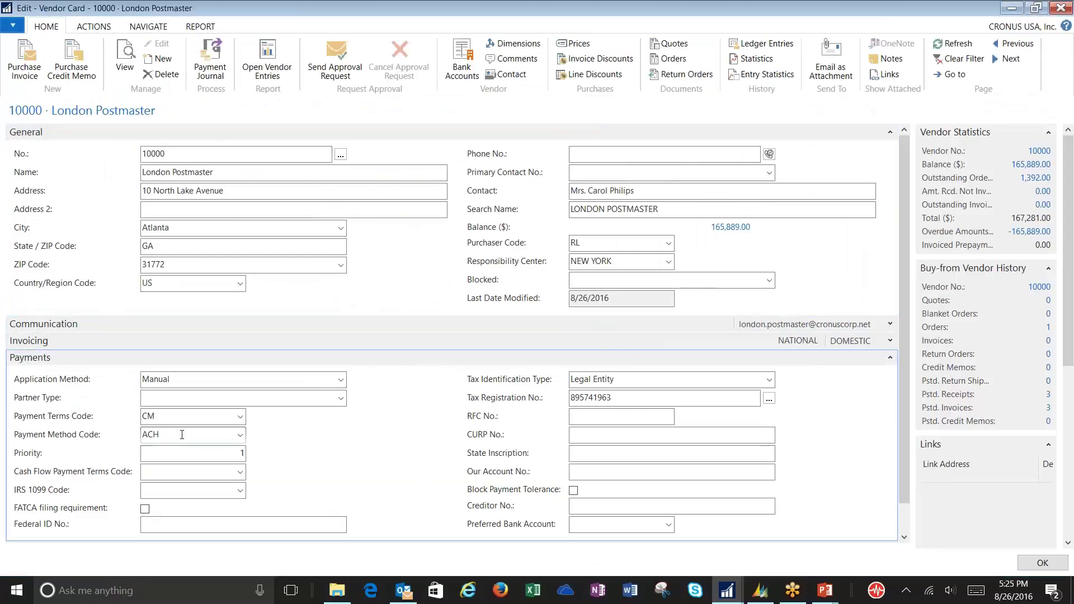
{"action": "left_click", "coordinate": [239, 436]}
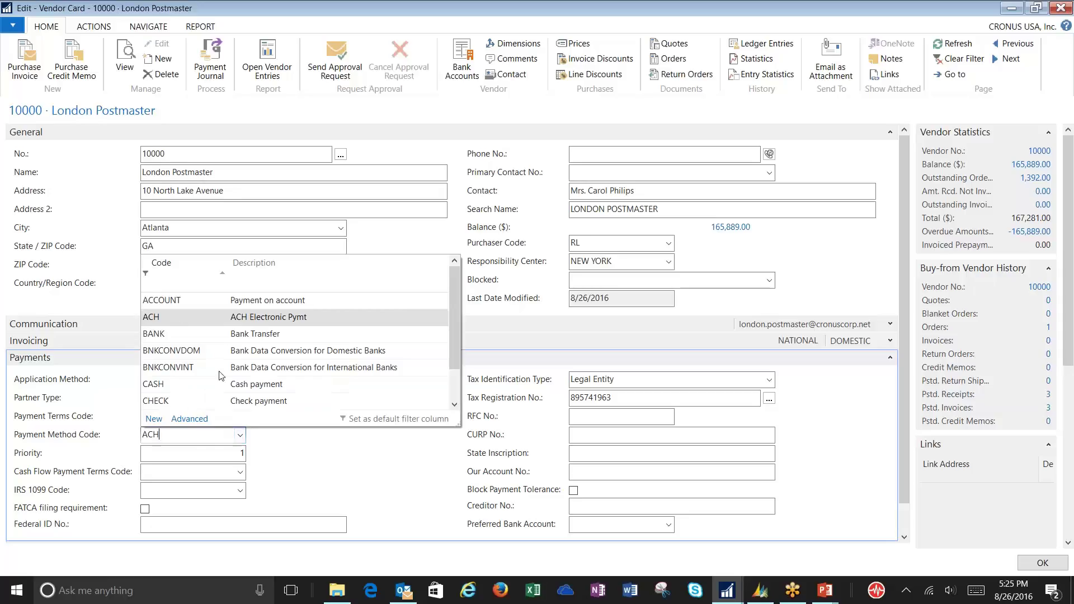
{"action": "left_click", "coordinate": [272, 447]}
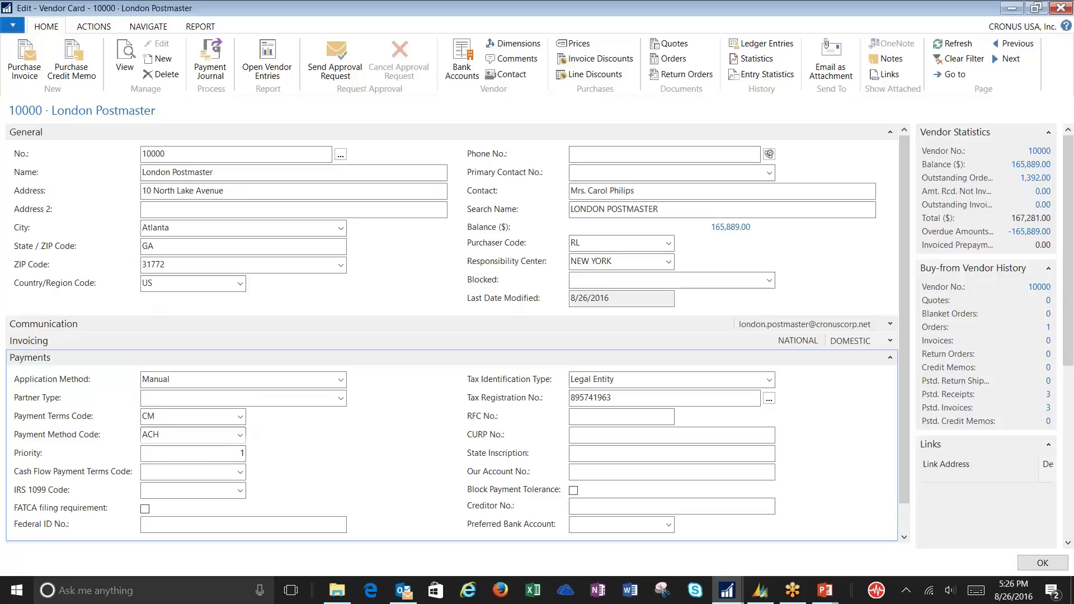
- Inspect the vendor's ECA Bank account, then close the bank account card and list
{"action": "left_click", "coordinate": [465, 68]}
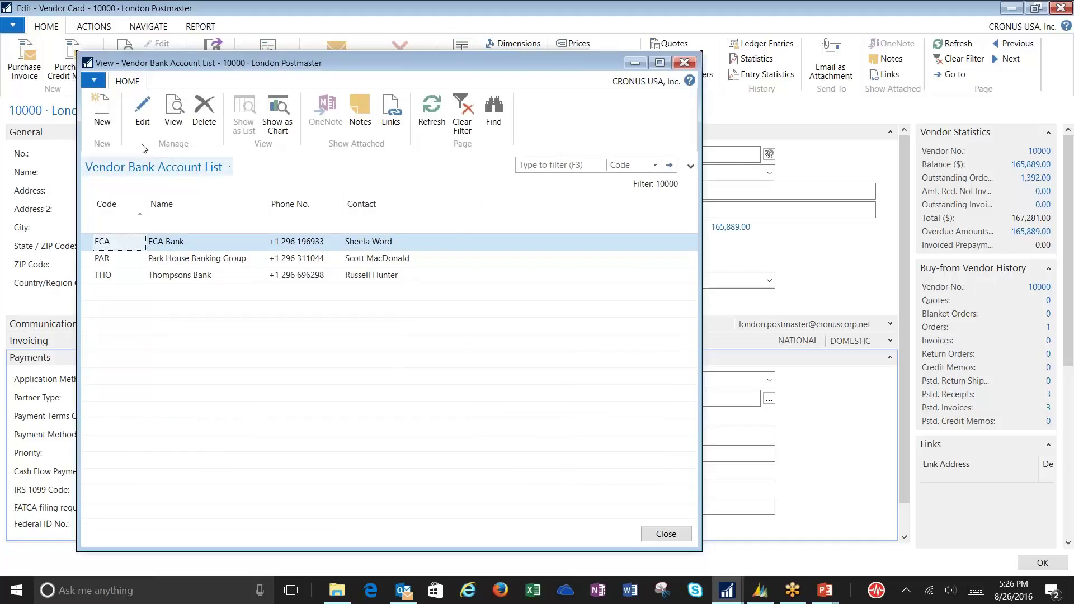
{"action": "left_click", "coordinate": [142, 114]}
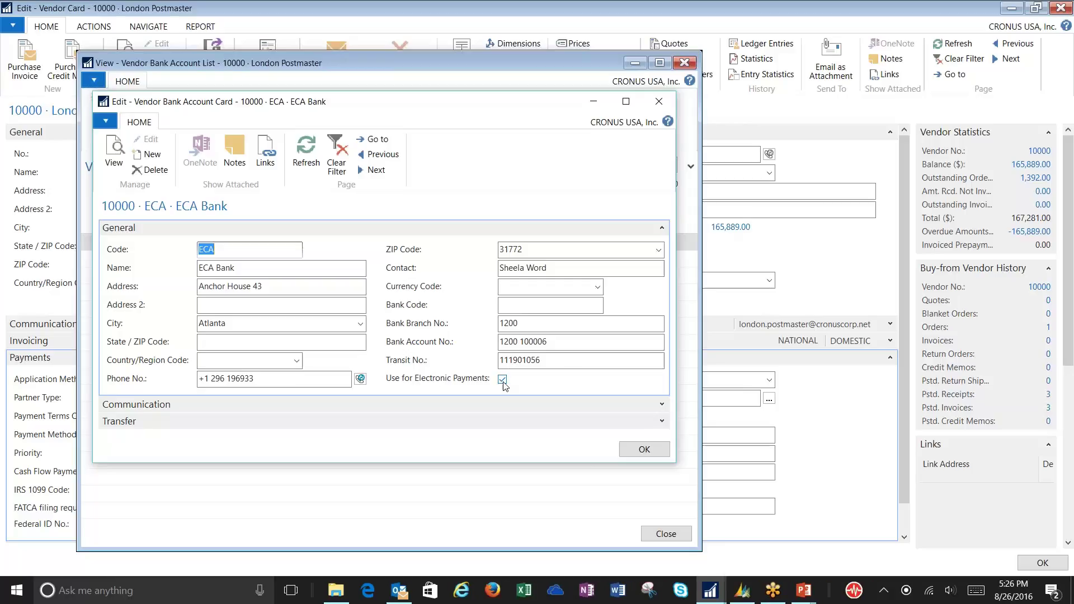
{"action": "left_click", "coordinate": [663, 105]}
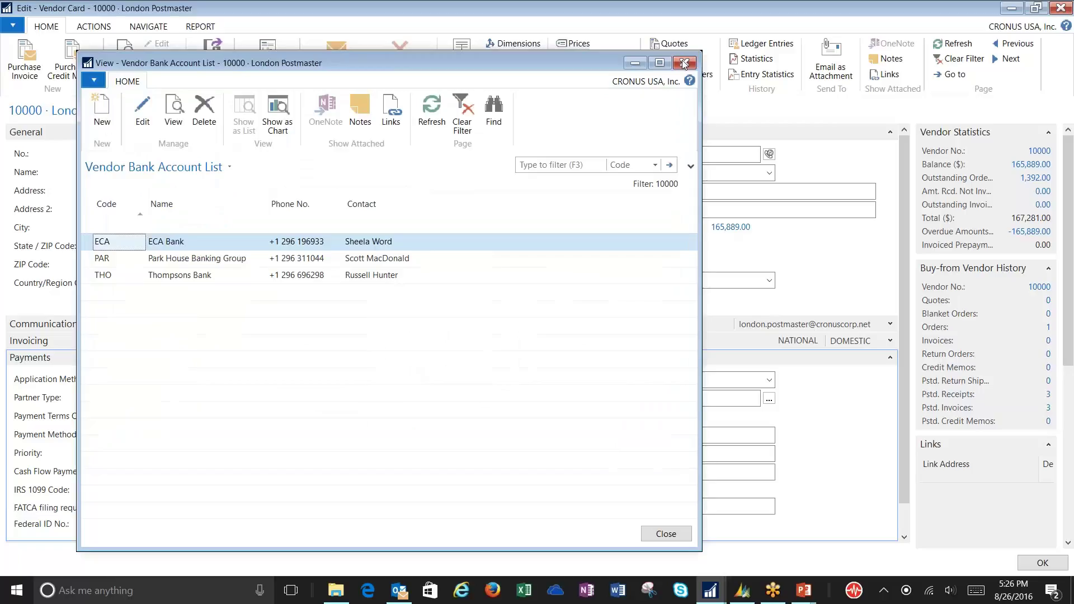
{"action": "left_click", "coordinate": [684, 62]}
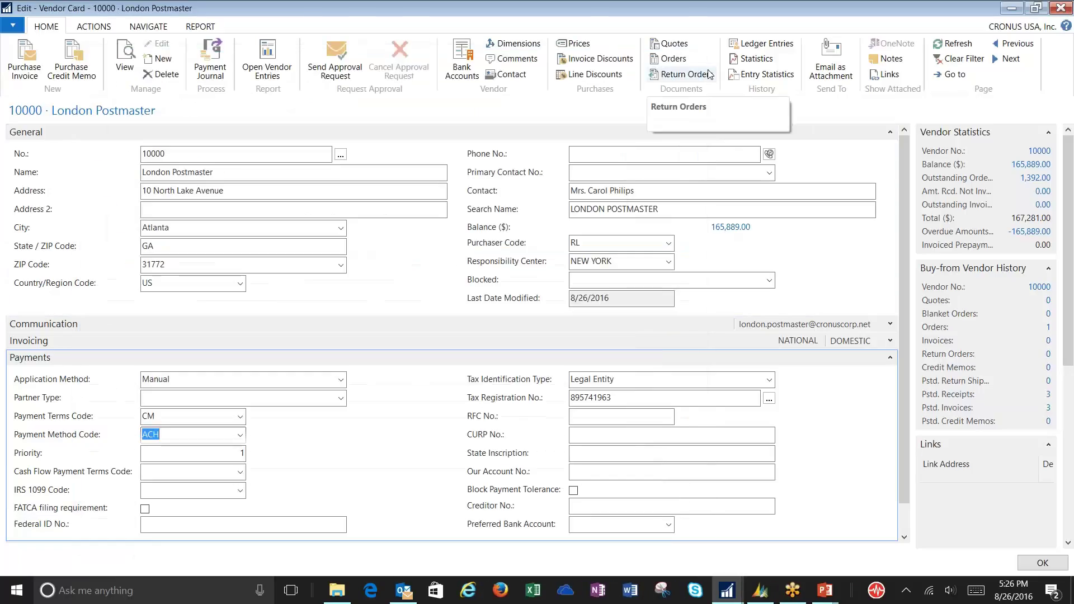
- Close the vendor card and open the GENERAL Payment Journal from the Role Center
{"action": "key", "text": "Escape"}
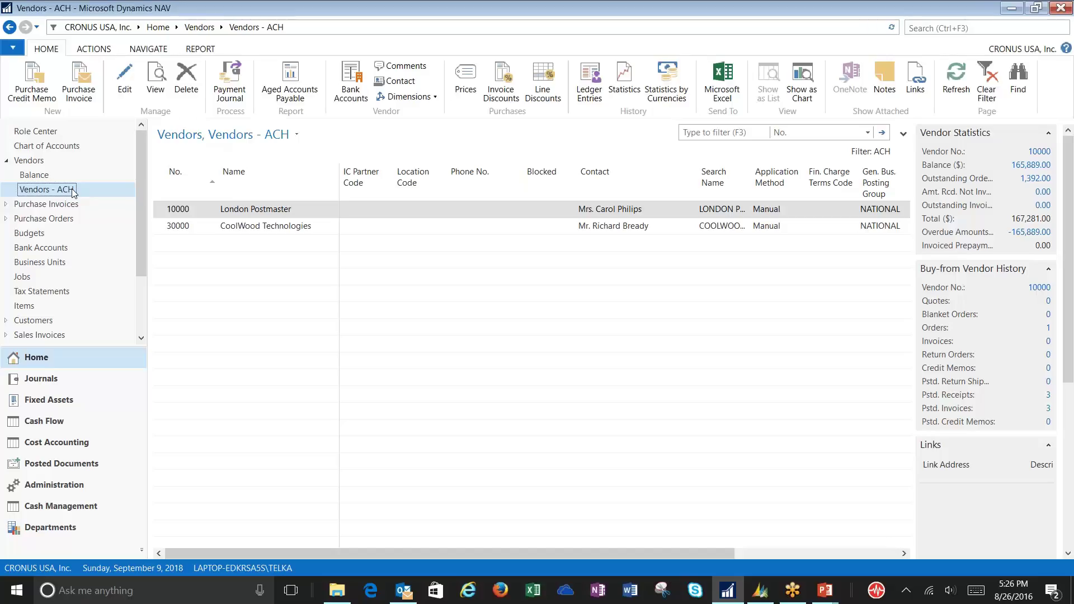
{"action": "left_click", "coordinate": [56, 133]}
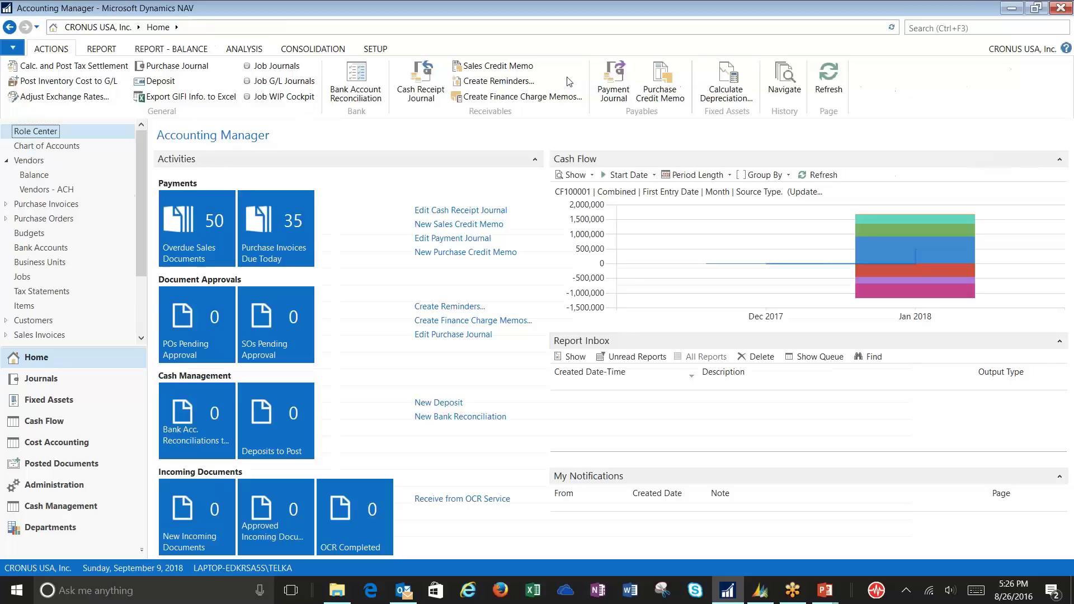
{"action": "left_click", "coordinate": [614, 84]}
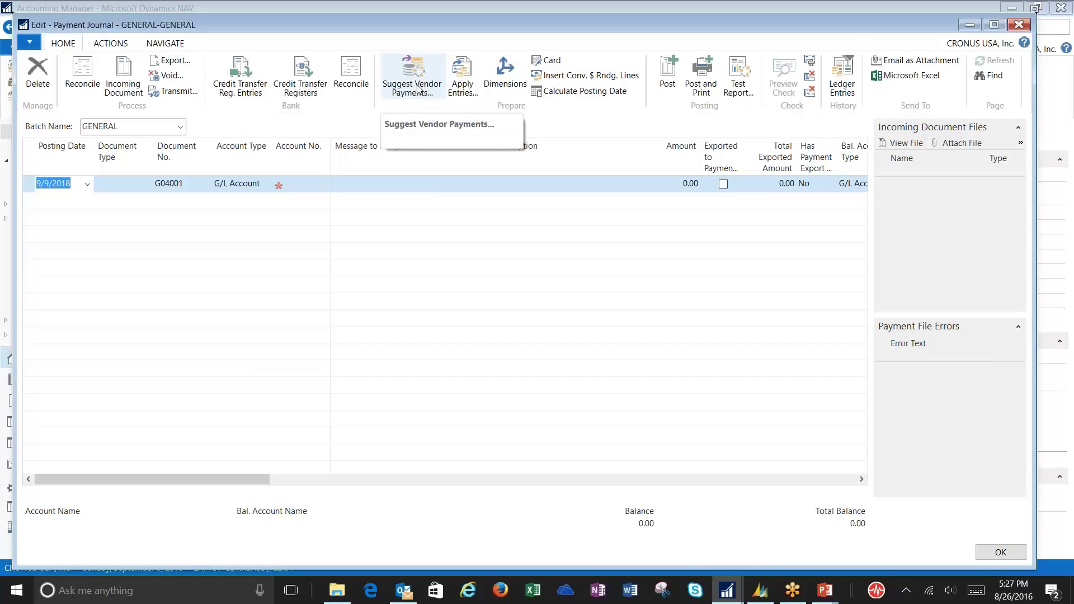
- Suggest ACH vendor payments through 1/31/2018 from WWB-OPERATING as Electronic Payment
{"action": "left_click", "coordinate": [417, 88]}
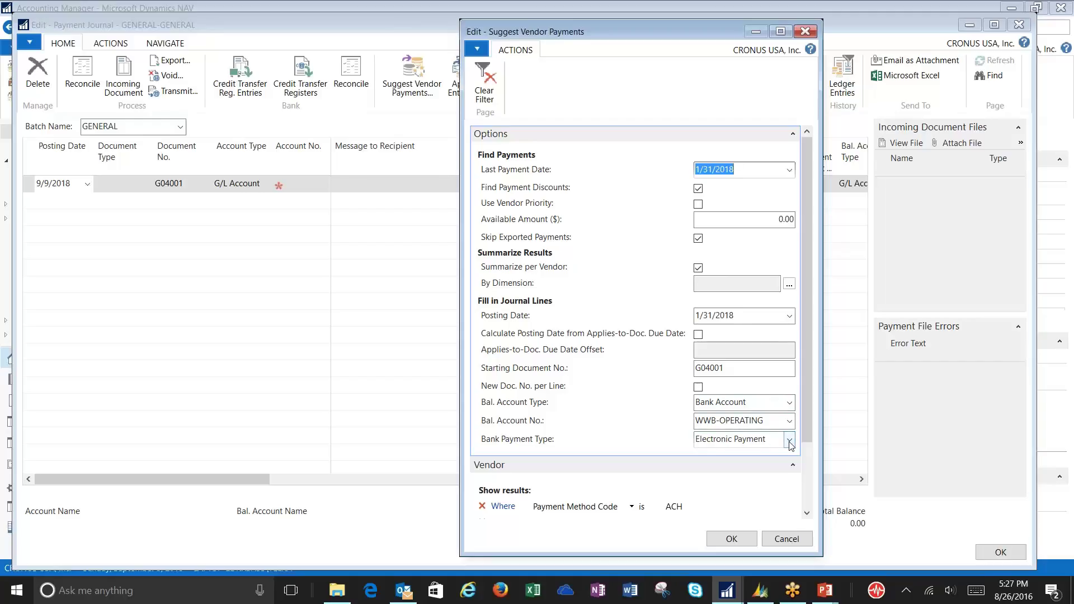
{"action": "left_click", "coordinate": [789, 442]}
{"action": "left_click", "coordinate": [789, 442]}
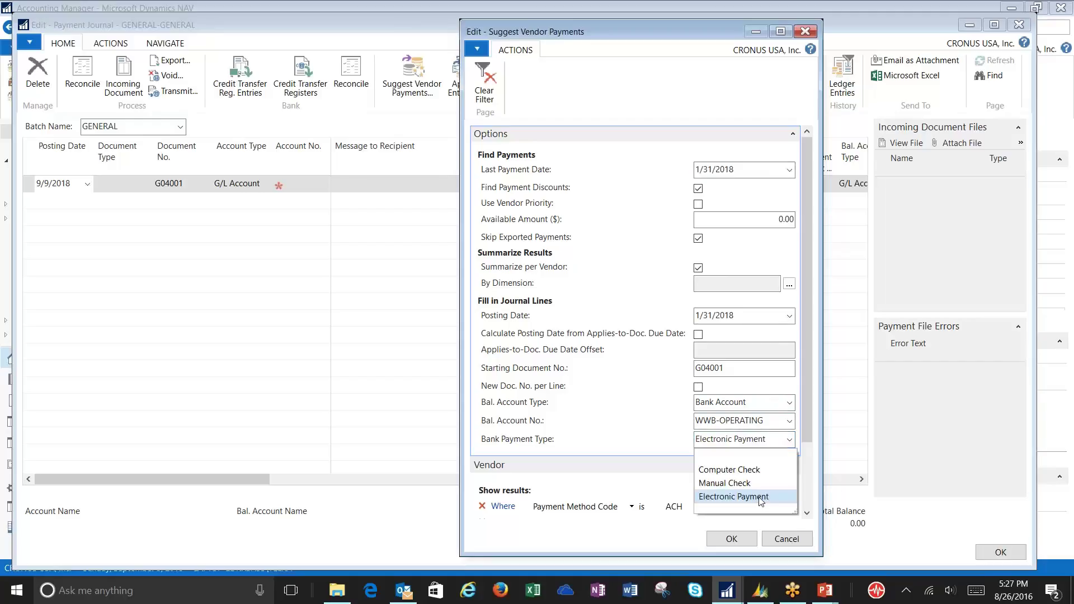
{"action": "left_click", "coordinate": [761, 502]}
{"action": "left_click_drag", "start_coordinate": [803, 413], "coordinate": [803, 480]}
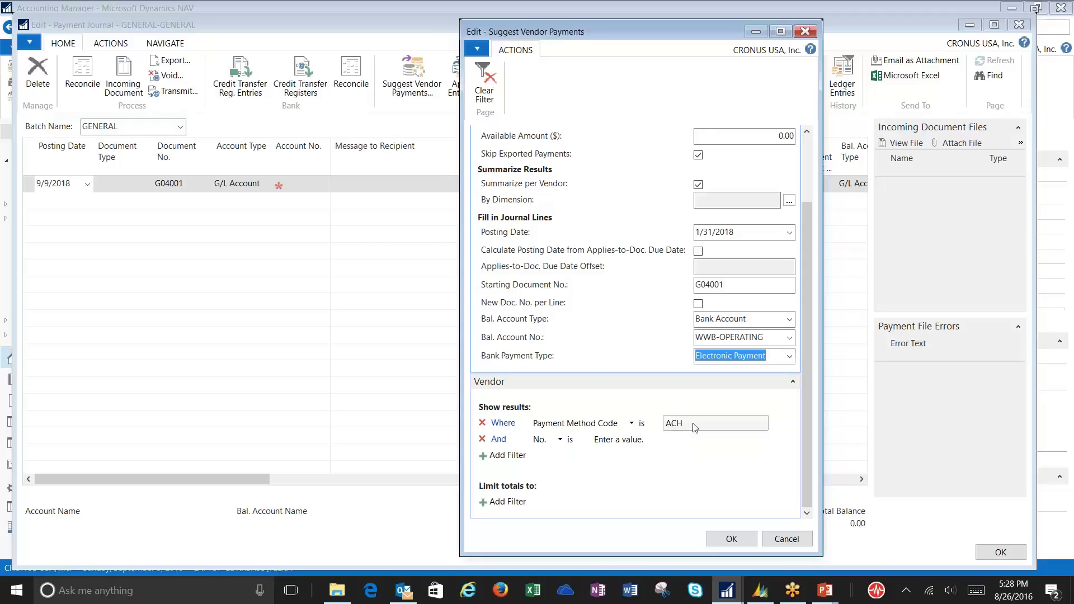
{"action": "left_click", "coordinate": [732, 539]}
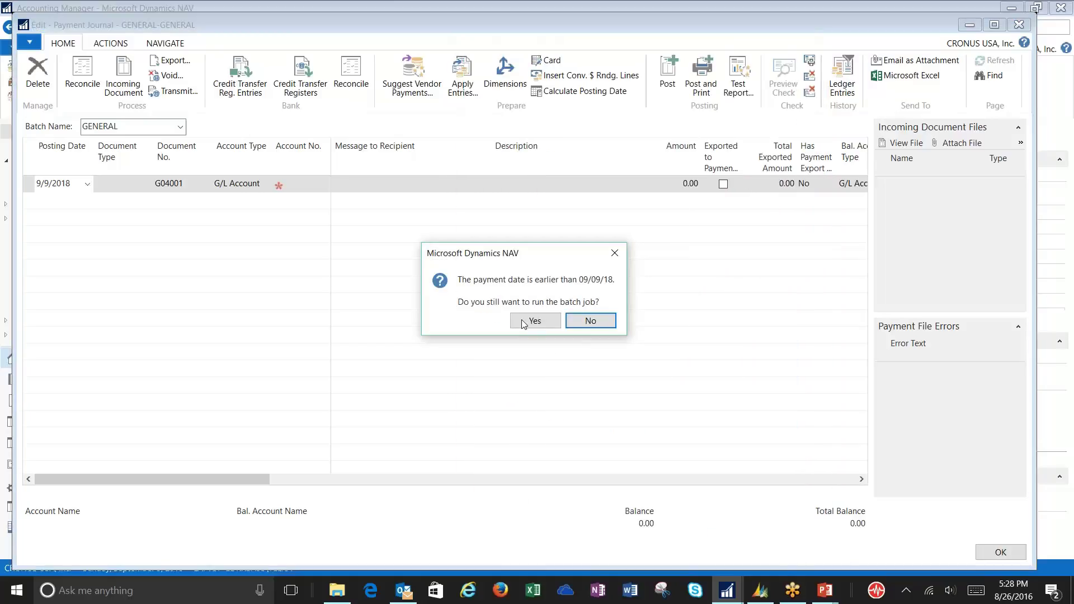
- Accept the date warning, creating payments of 165,889.00 and 148,133.78, and review vendor 10000's applied invoices
{"action": "left_click", "coordinate": [524, 322]}
{"action": "left_click", "coordinate": [637, 314]}
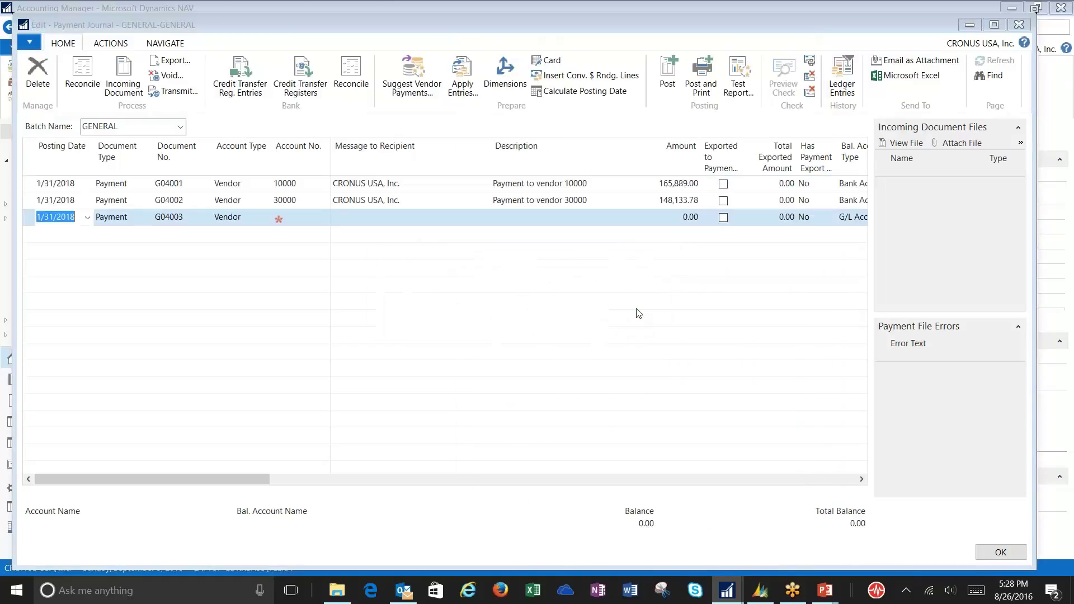
{"action": "left_click", "coordinate": [399, 183]}
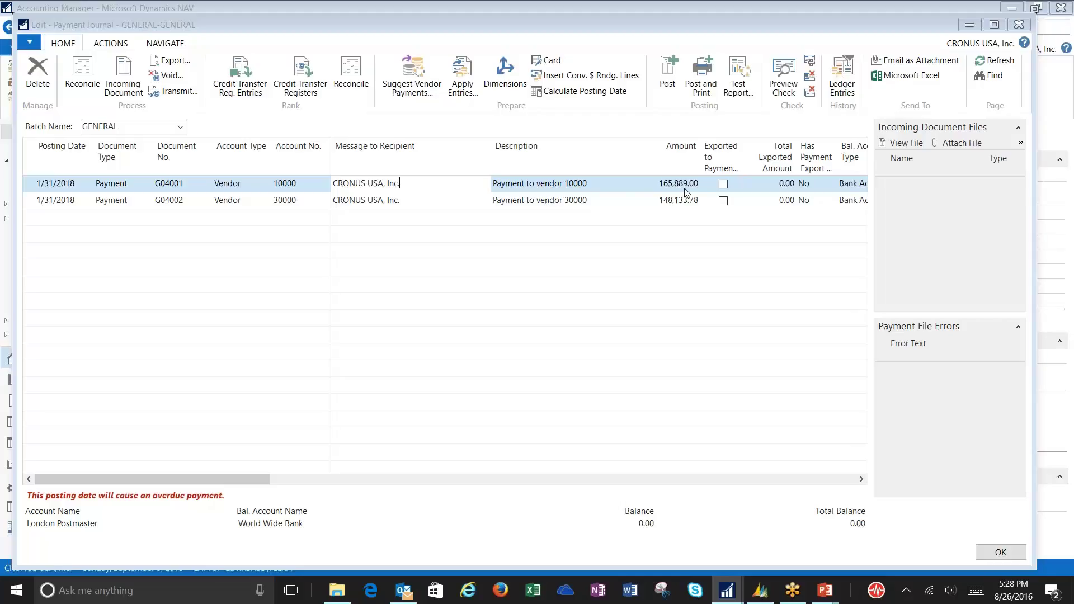
{"action": "left_click", "coordinate": [462, 83]}
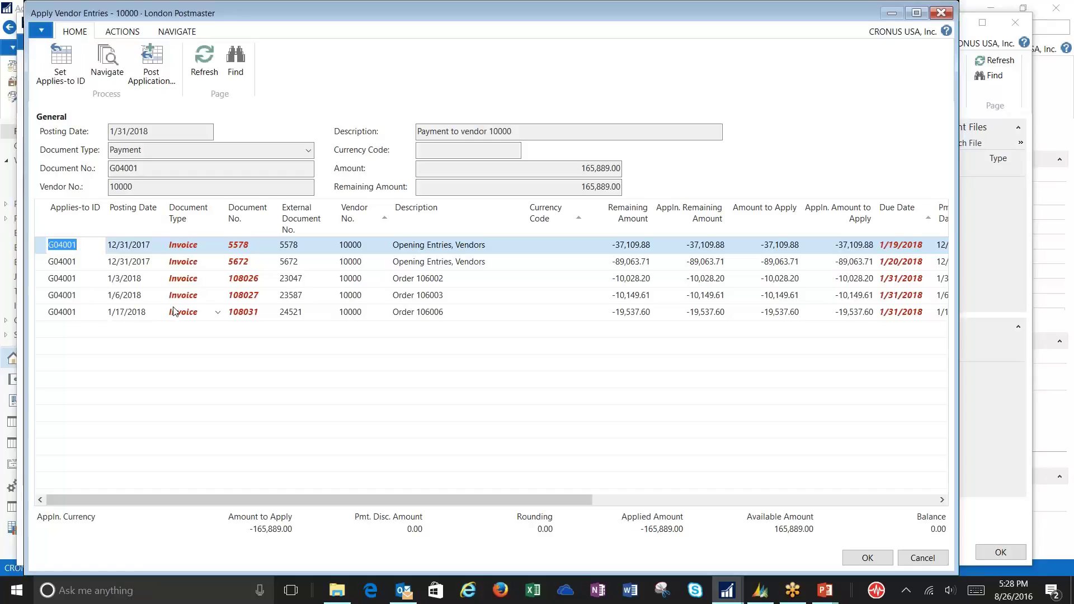
- Close the applied entries, then export WWB-OPERATING payments keeping Change Posting Date To Match, with PDF output
{"action": "key", "text": "Escape"}
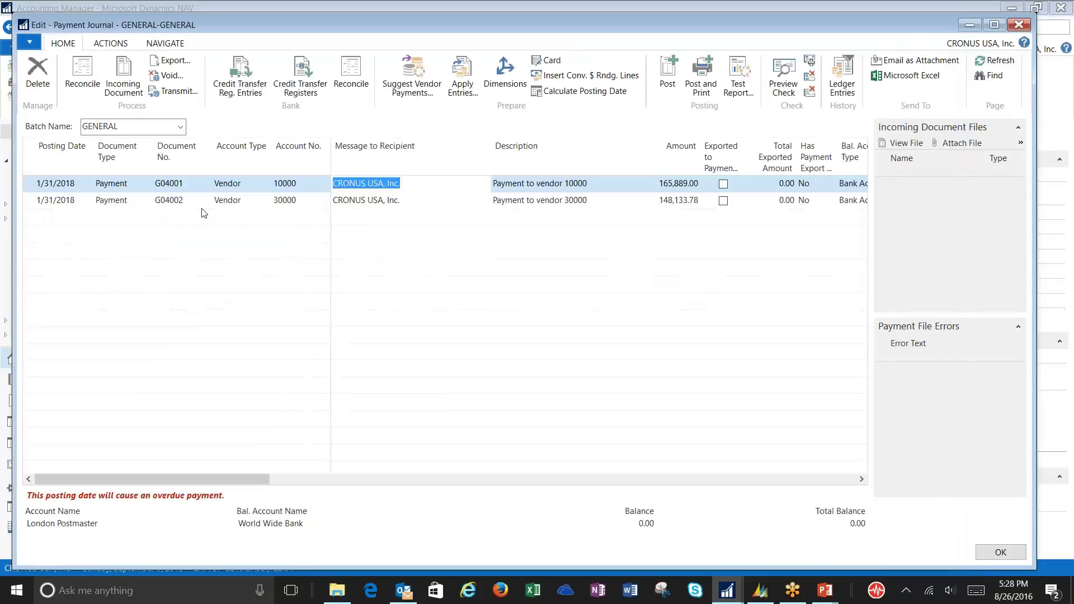
{"action": "left_click", "coordinate": [187, 63]}
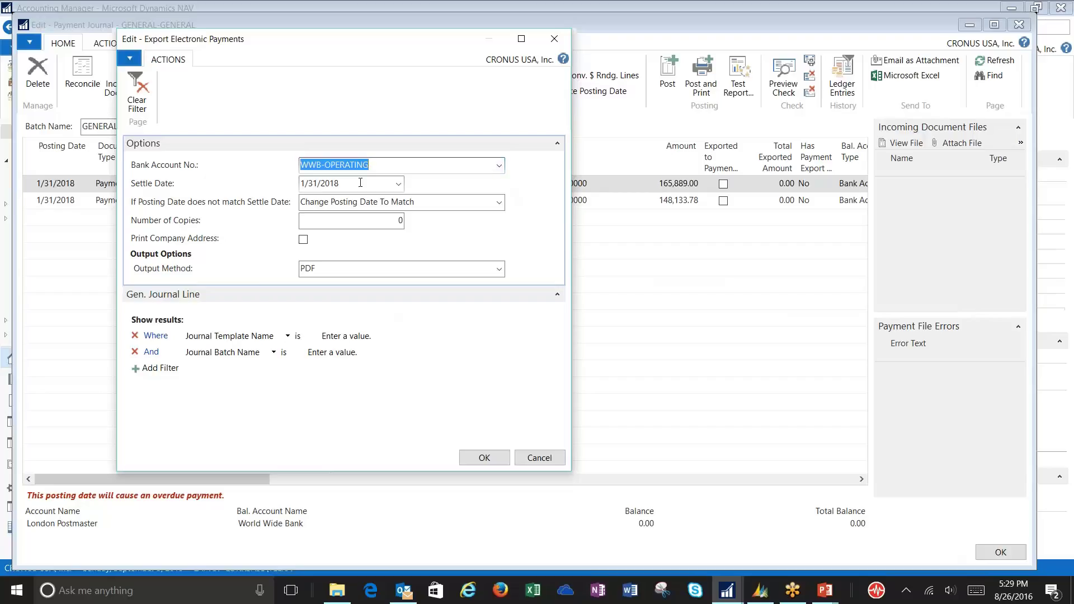
{"action": "left_click", "coordinate": [498, 203]}
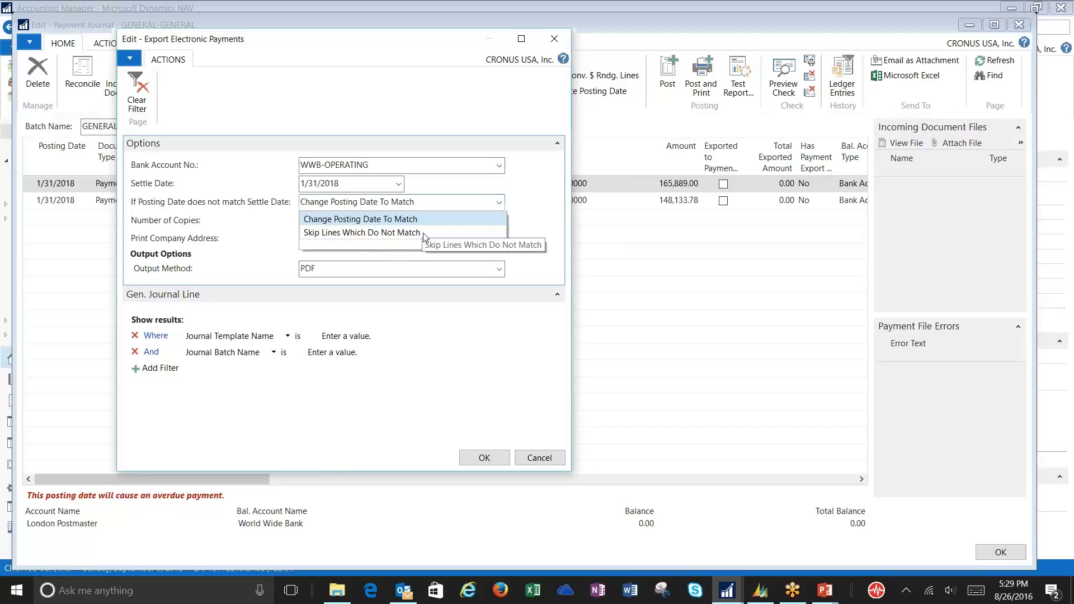
{"action": "left_click", "coordinate": [537, 203]}
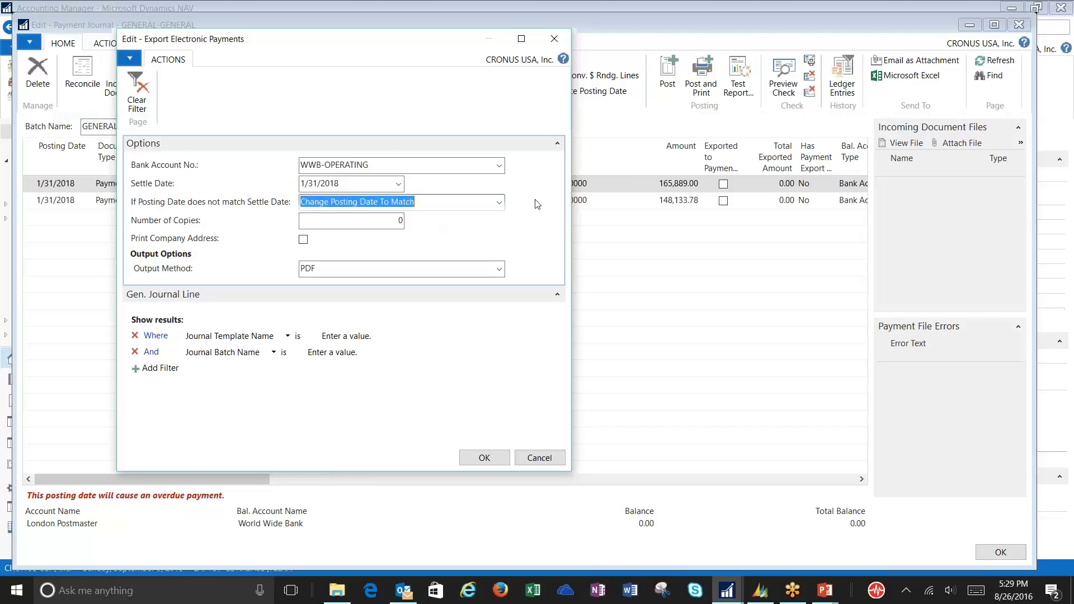
{"action": "left_click", "coordinate": [498, 269]}
{"action": "left_click", "coordinate": [468, 315]}
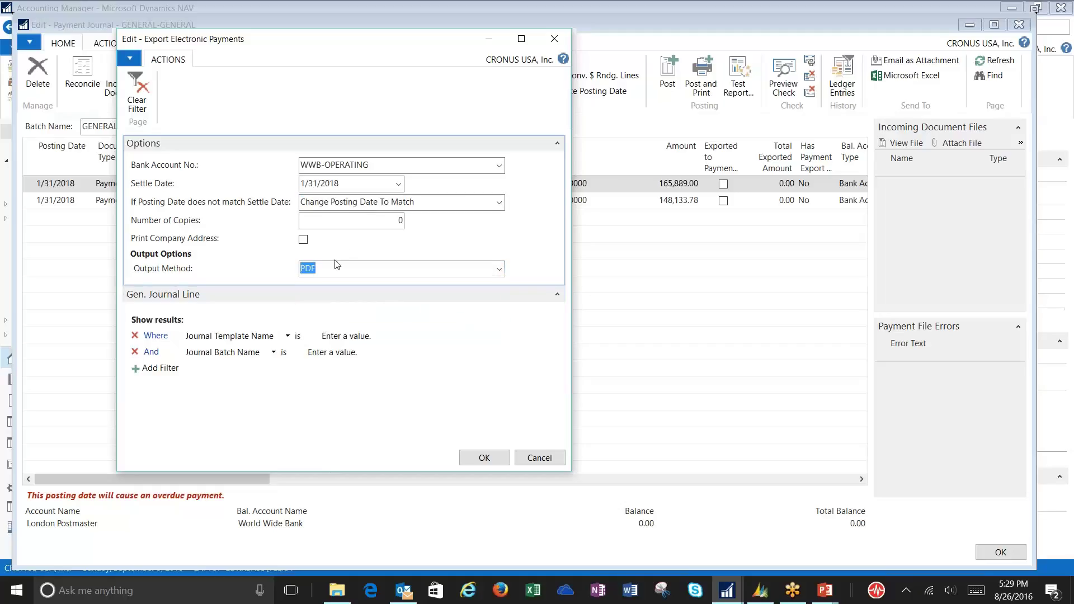
{"action": "left_click", "coordinate": [485, 458]}
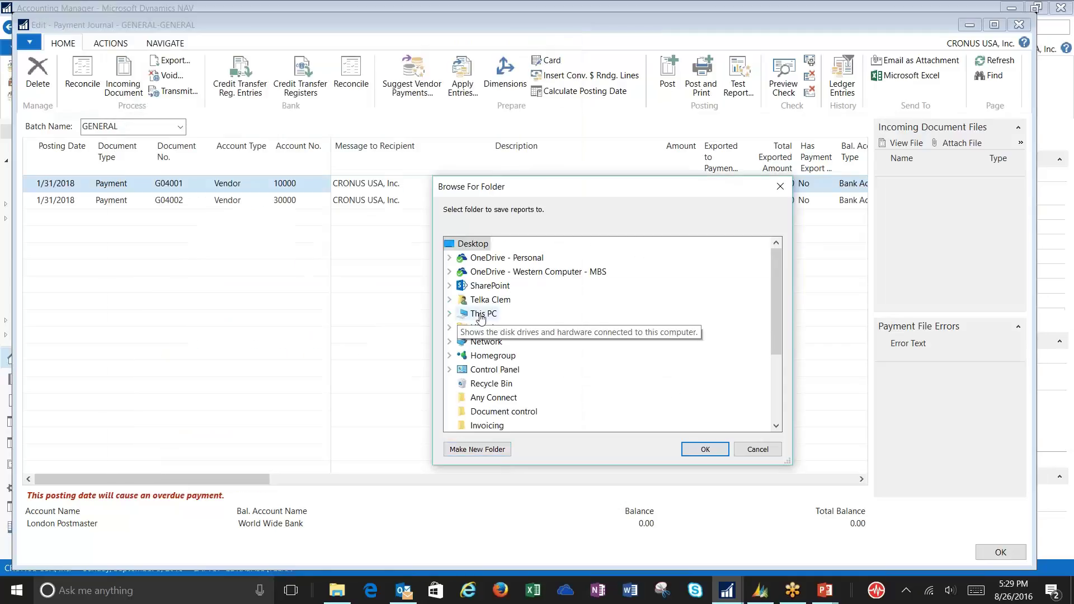
- Save the REM10014 and REM10015 remittance reports to the Desktop, then close the Payment Journal
{"action": "left_click", "coordinate": [450, 314]}
{"action": "left_click", "coordinate": [498, 273]}
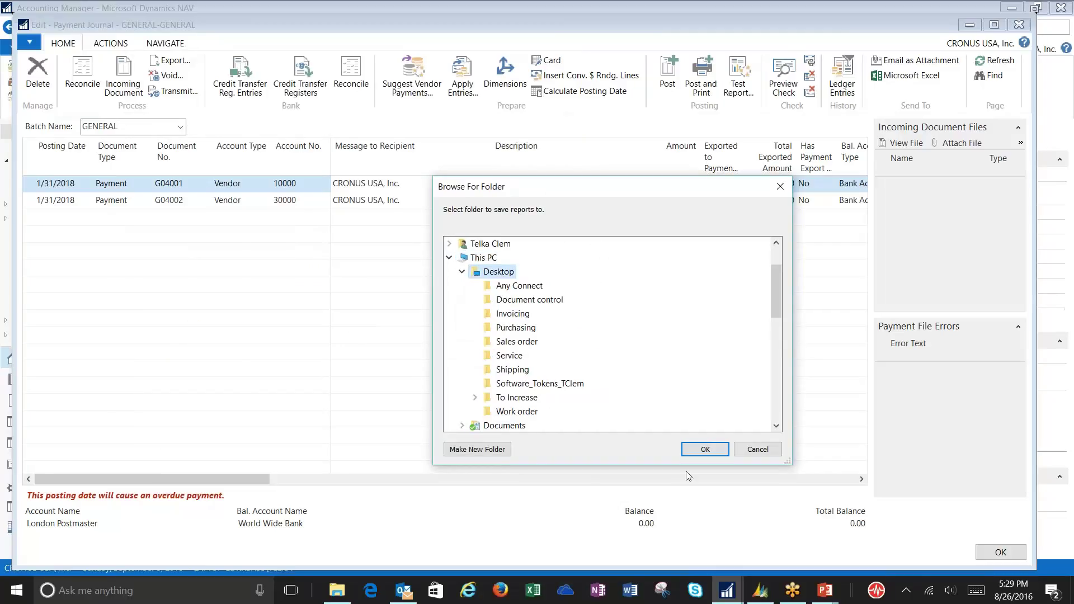
{"action": "left_click", "coordinate": [705, 450]}
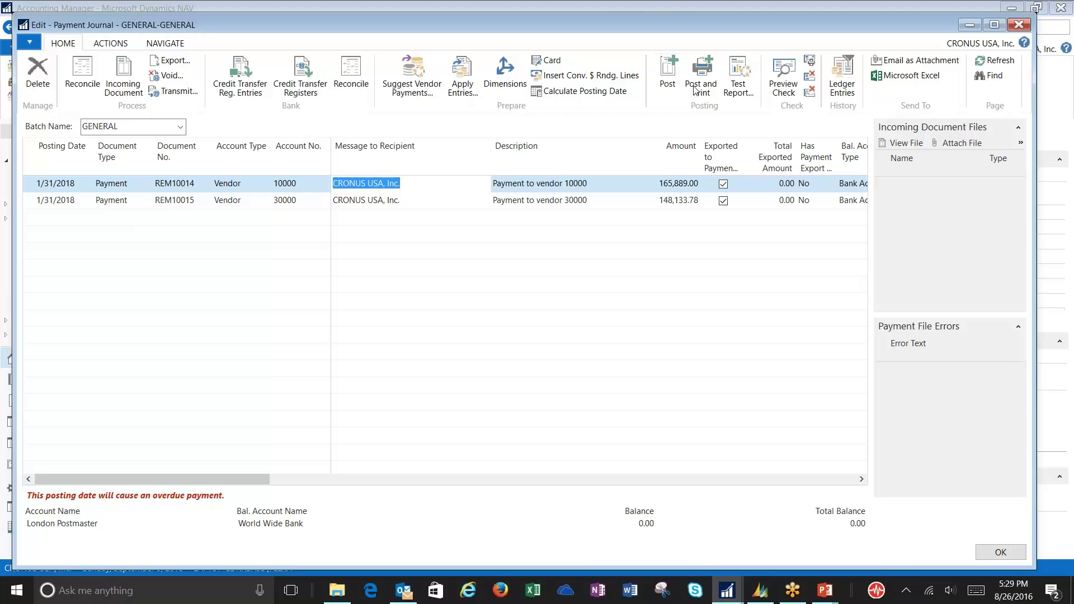
{"action": "key", "text": "Escape"}
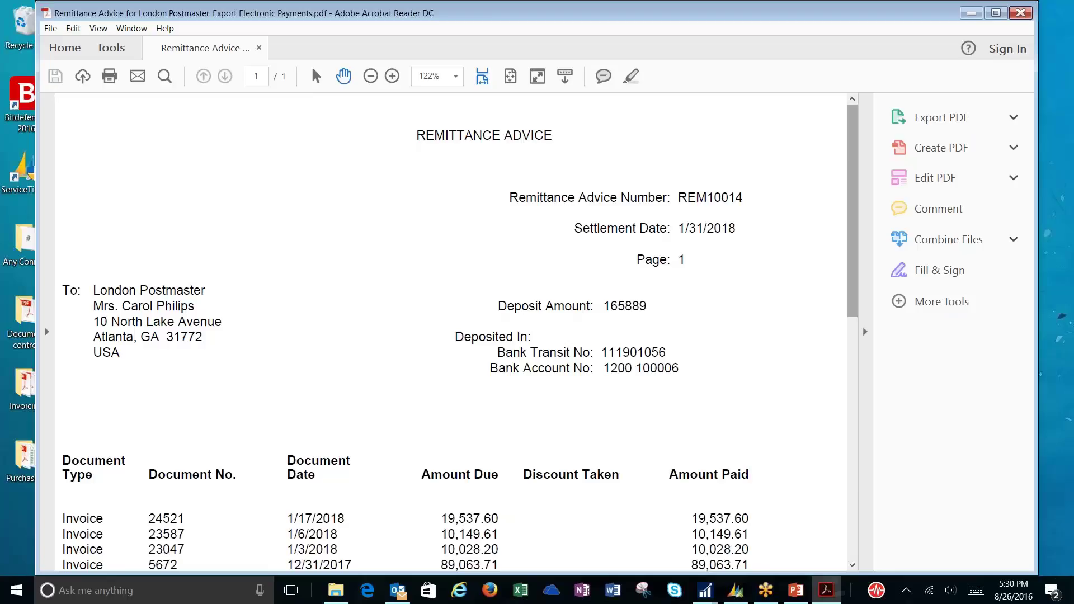
- Review the London Postmaster remittance advice PDF, close it, and return to the payment journal
{"action": "scroll", "coordinate": [856, 242], "scroll_direction": "down", "scroll_amount": 3}
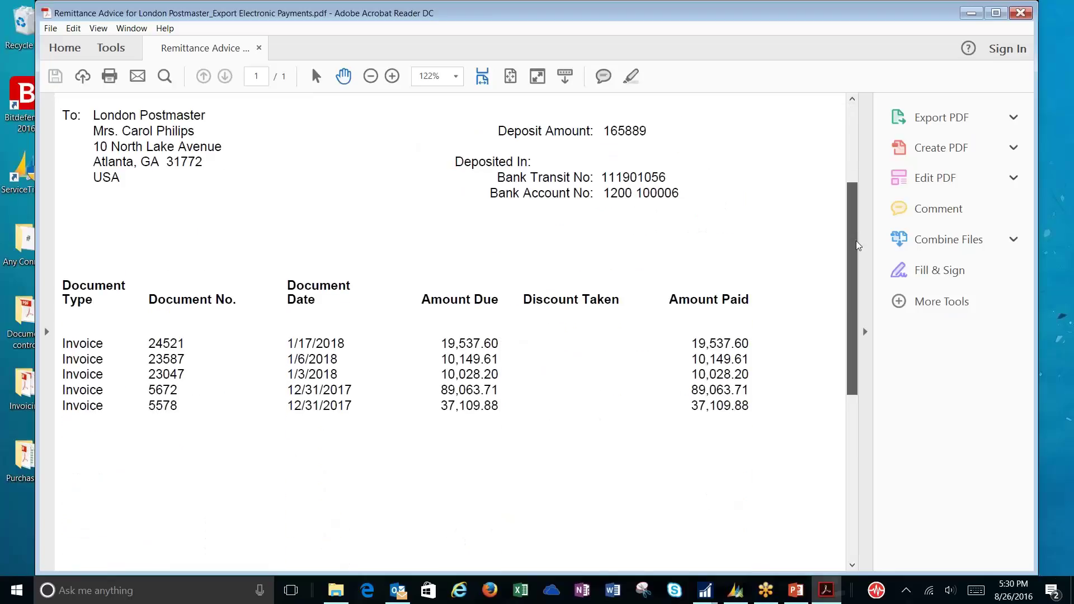
{"action": "scroll", "coordinate": [846, 212], "scroll_direction": "up", "scroll_amount": 2}
{"action": "scroll", "coordinate": [846, 212], "scroll_direction": "up", "scroll_amount": 2}
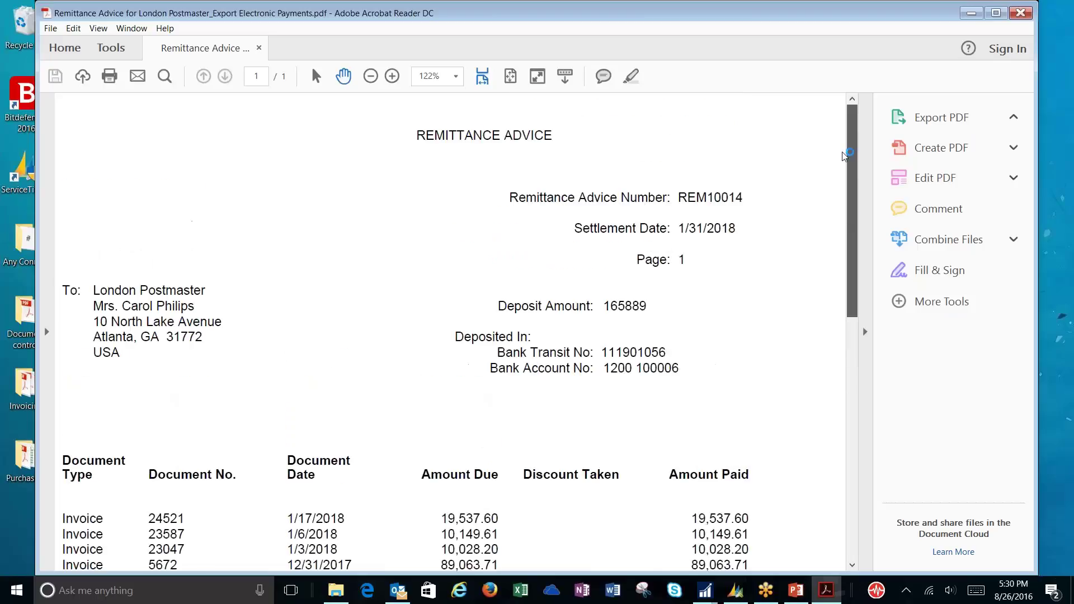
{"action": "left_click", "coordinate": [1019, 14]}
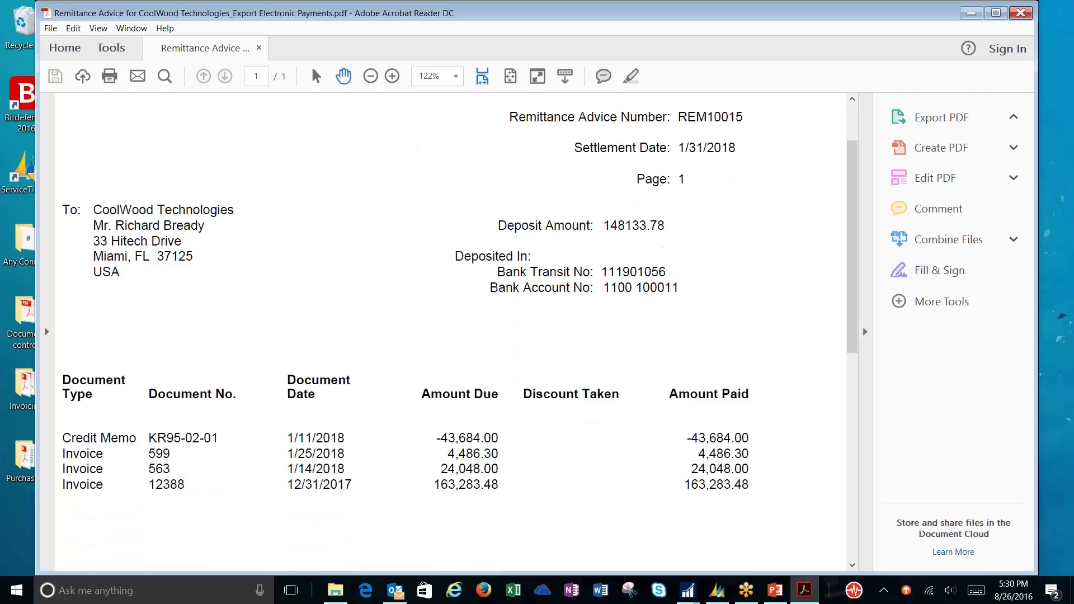
{"action": "right_click", "coordinate": [444, 321]}
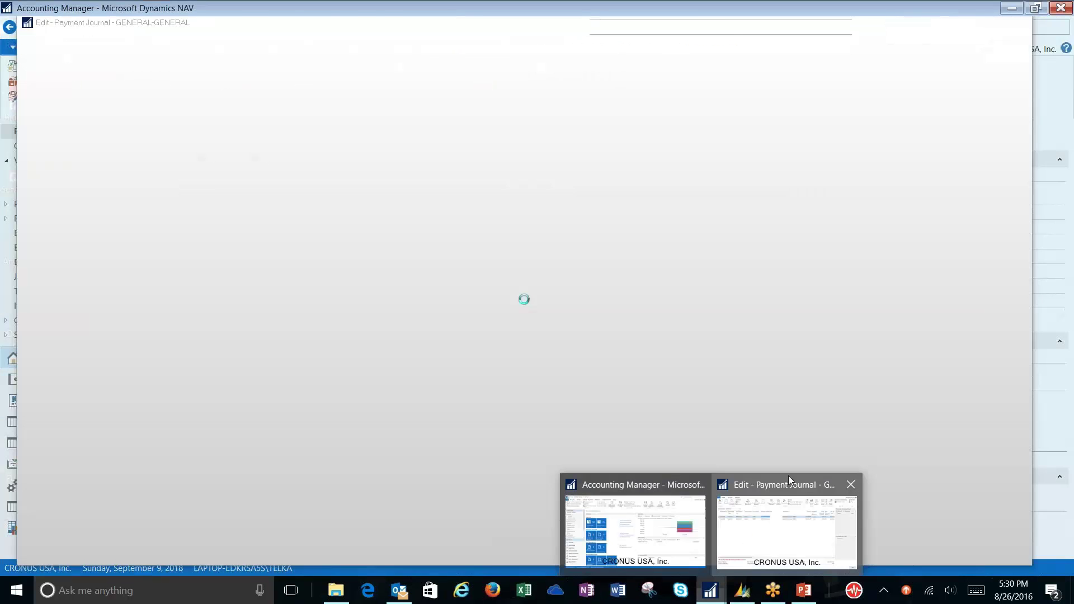
{"action": "left_click", "coordinate": [788, 480]}
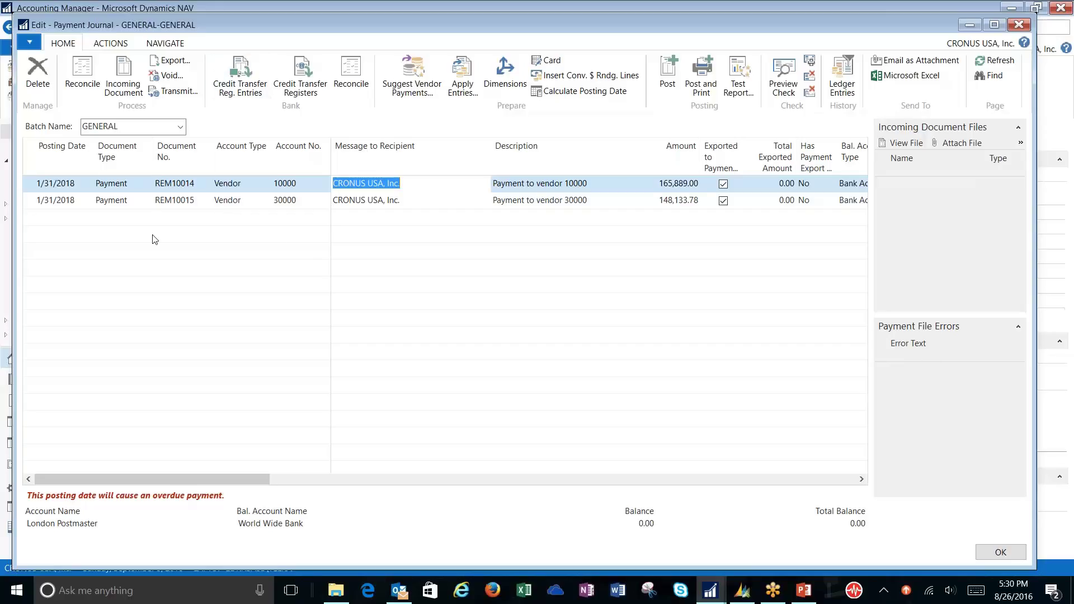
- Close the payment journal and switch to the Export folder holding EXP00005.txt
{"action": "left_click", "coordinate": [1018, 24]}
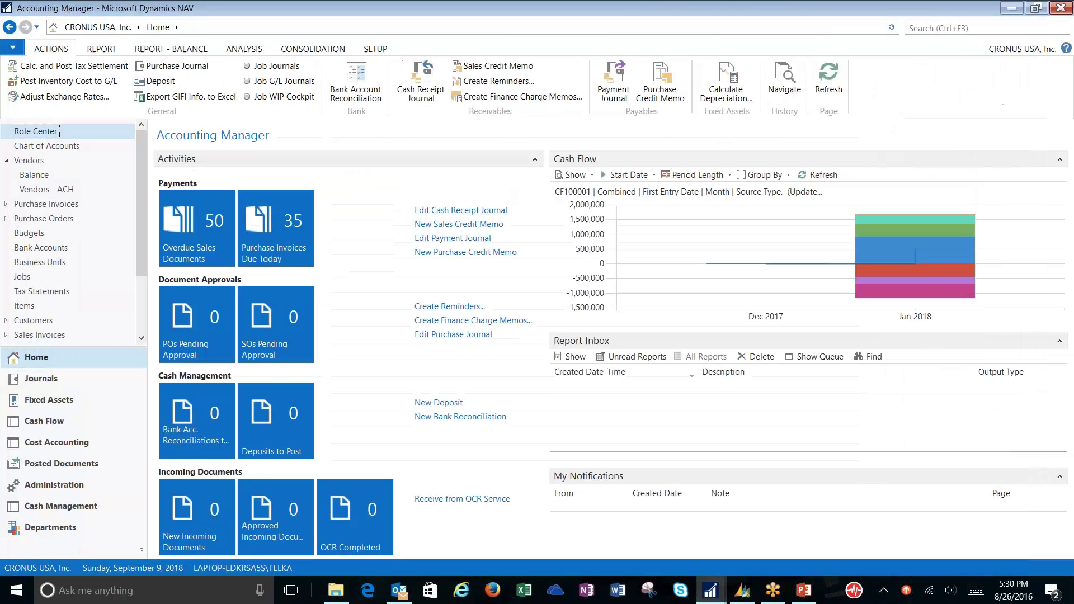
{"action": "mouse_move", "coordinate": [336, 590]}
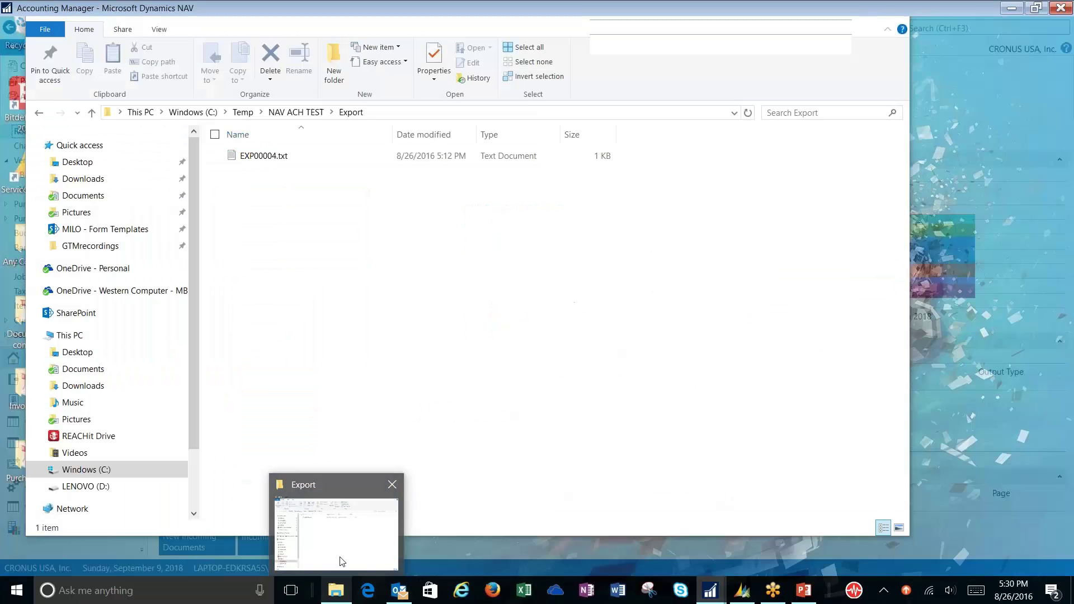
{"action": "left_click", "coordinate": [343, 560]}
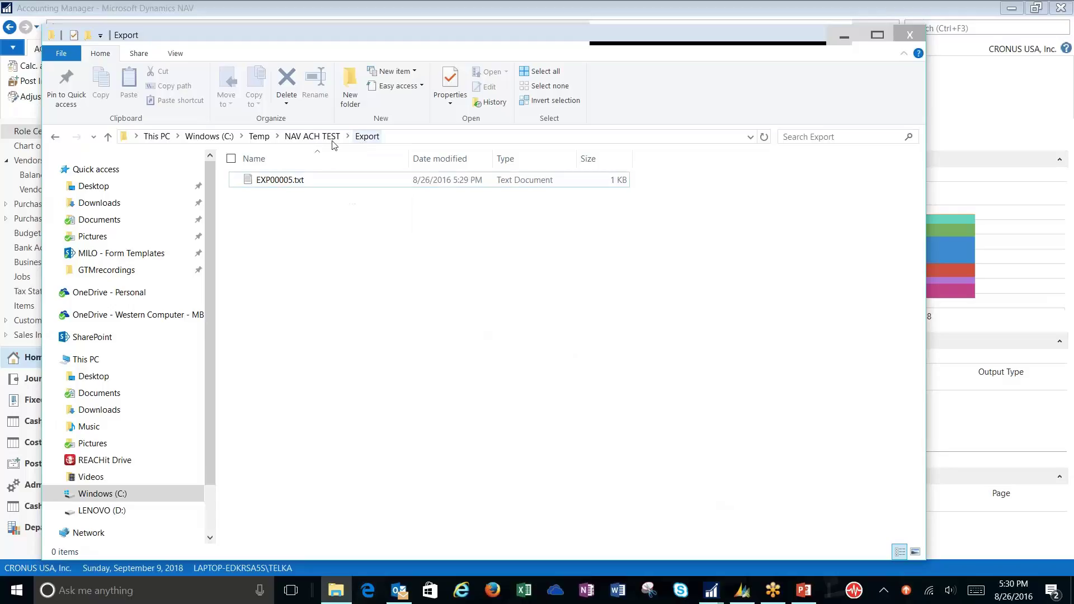
- Inspect the ACH records in EXP00005.txt in Notepad, then close it
{"action": "double_click", "coordinate": [279, 179]}
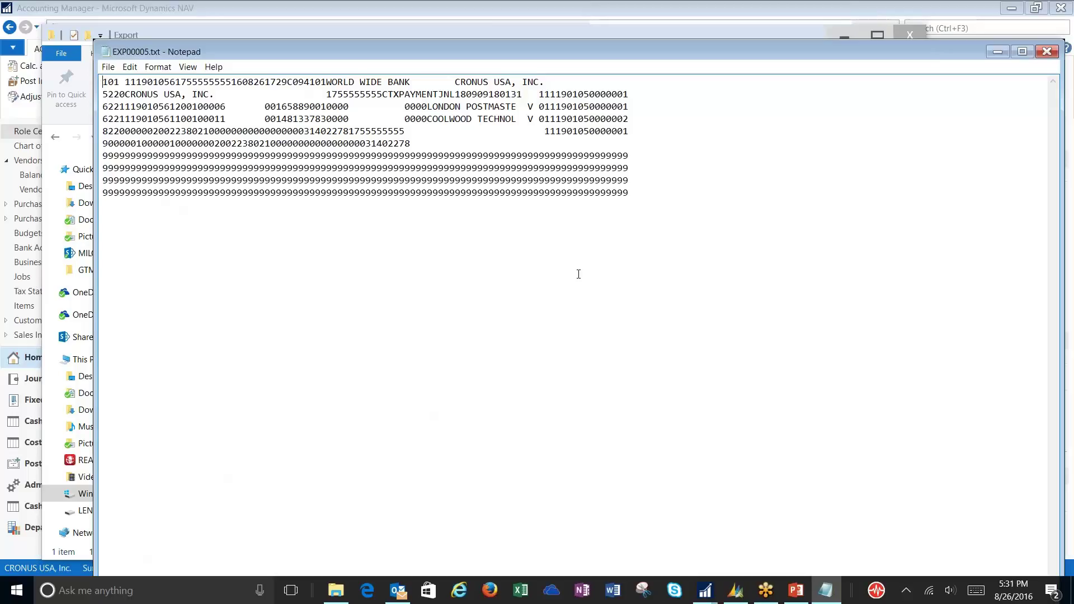
{"action": "left_click", "coordinate": [1046, 51]}
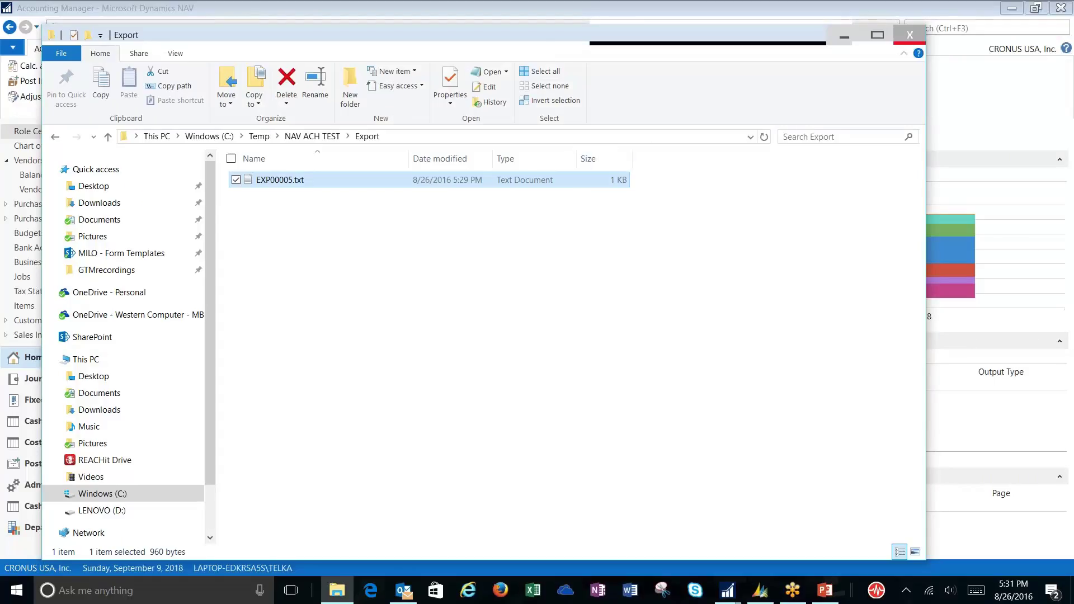
- Close the Export folder and return to the GENERAL Edit - Payment Journal in NAV
{"action": "left_click", "coordinate": [909, 35]}
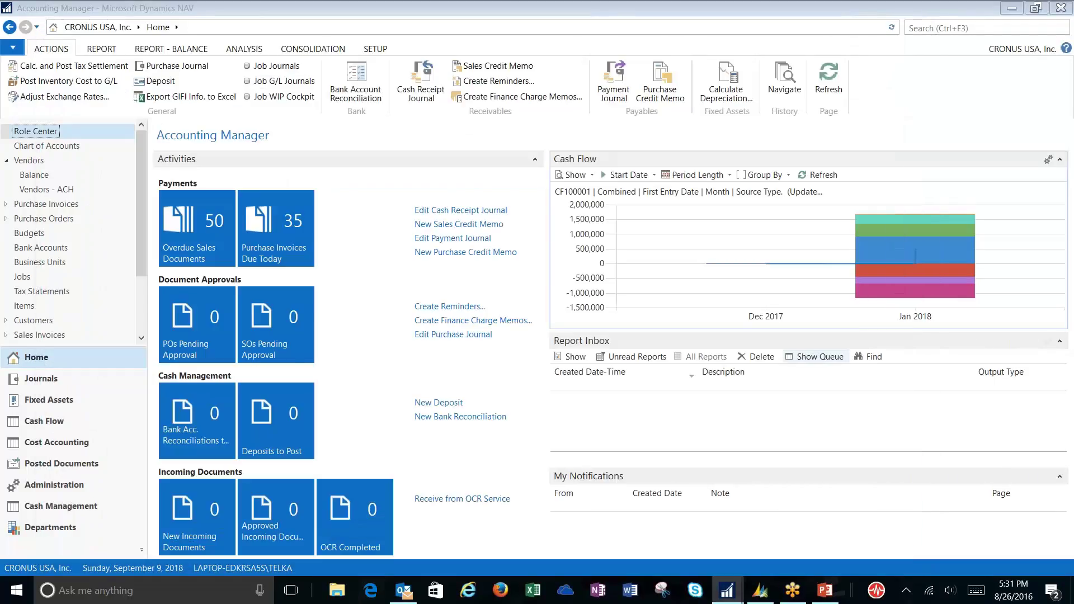
{"action": "mouse_move", "coordinate": [722, 593]}
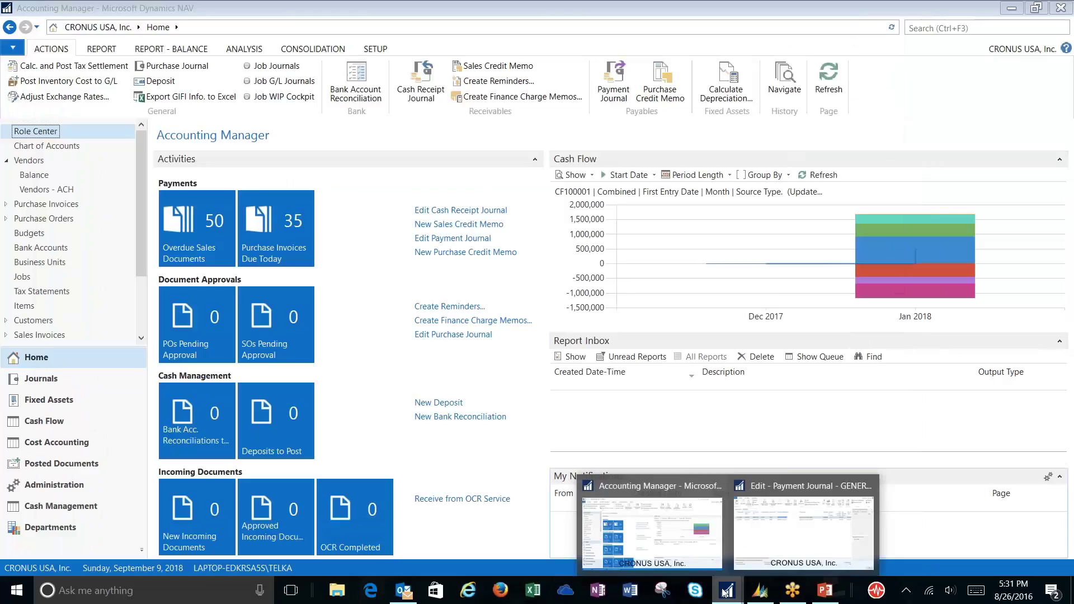
{"action": "left_click", "coordinate": [771, 532]}
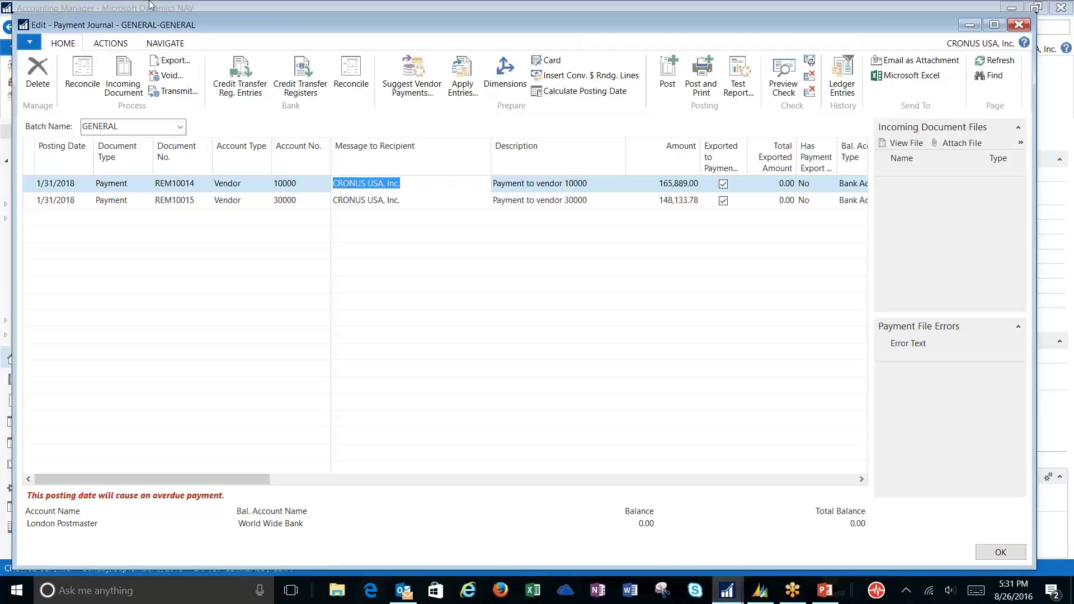
- Transmit the exported payment file from WWB-OPERATING to World Wide Bank, confirming all three prompts
{"action": "left_click", "coordinate": [178, 91]}
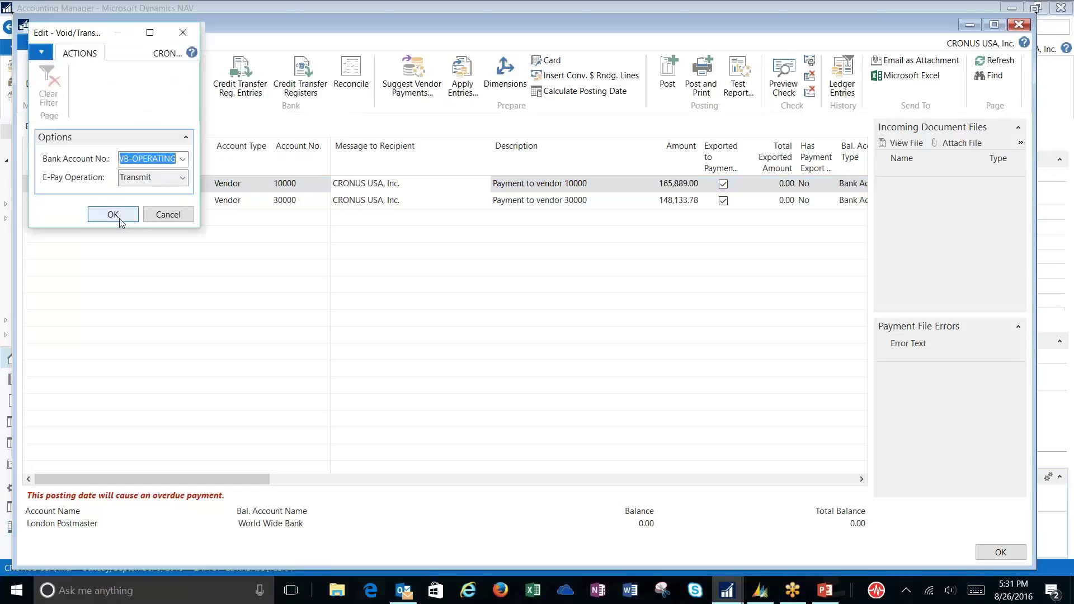
{"action": "left_click", "coordinate": [129, 216]}
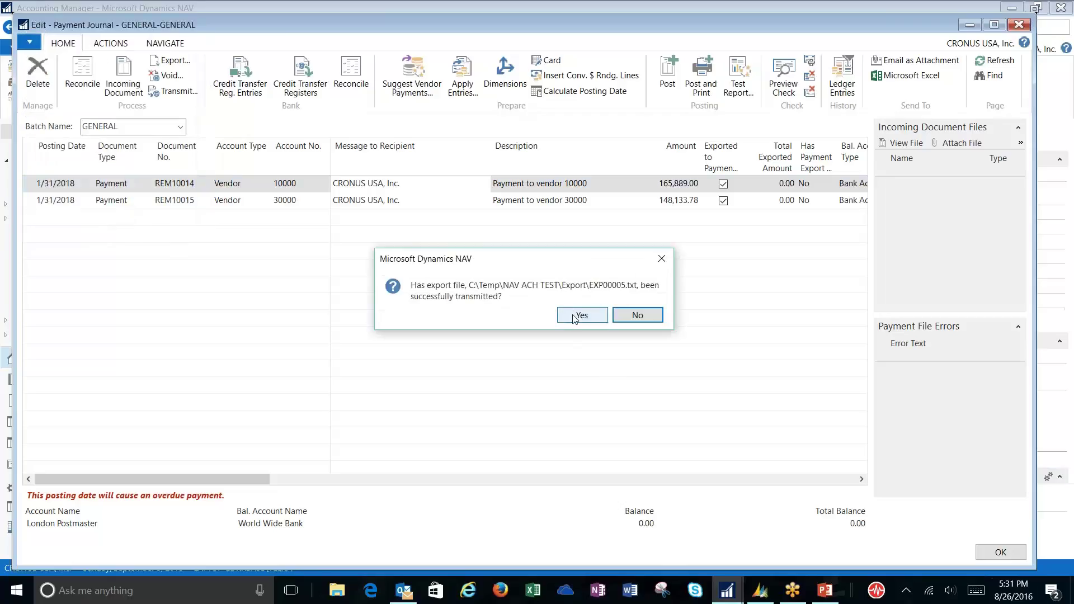
{"action": "left_click", "coordinate": [574, 317]}
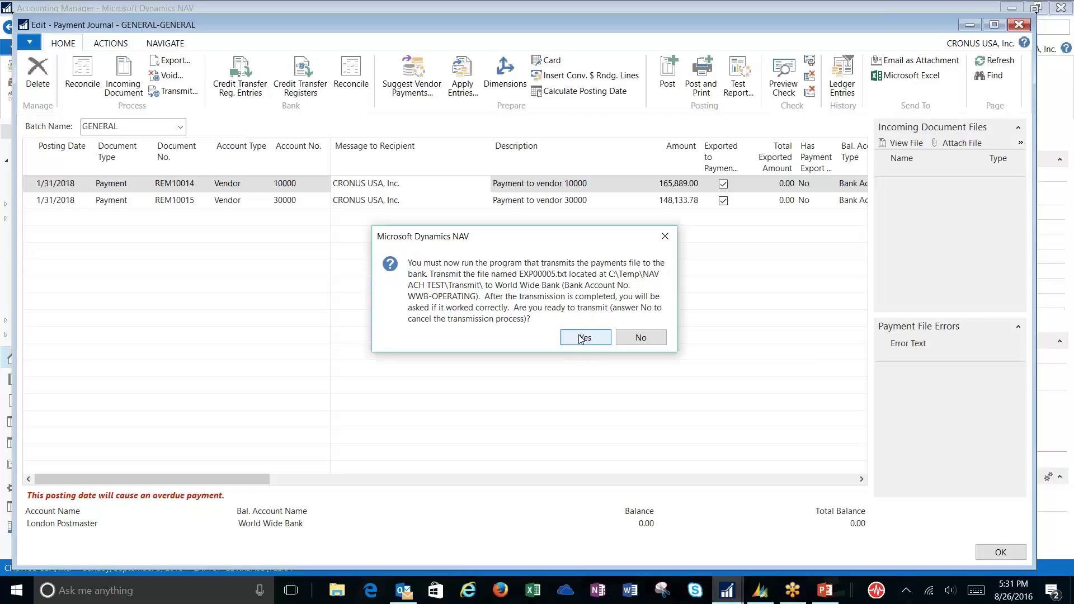
{"action": "left_click", "coordinate": [581, 339]}
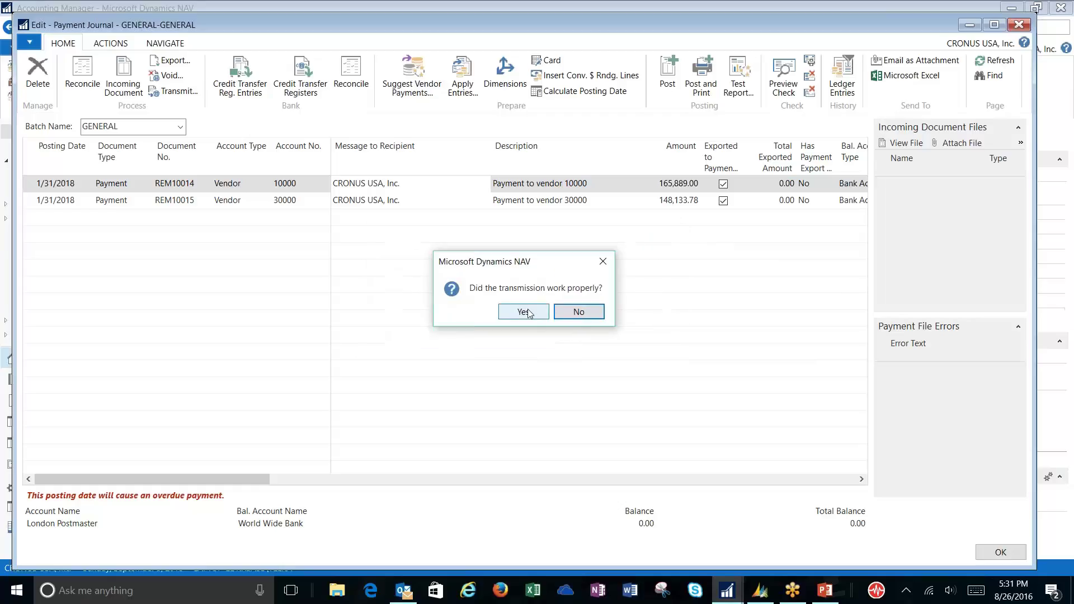
{"action": "left_click", "coordinate": [523, 312]}
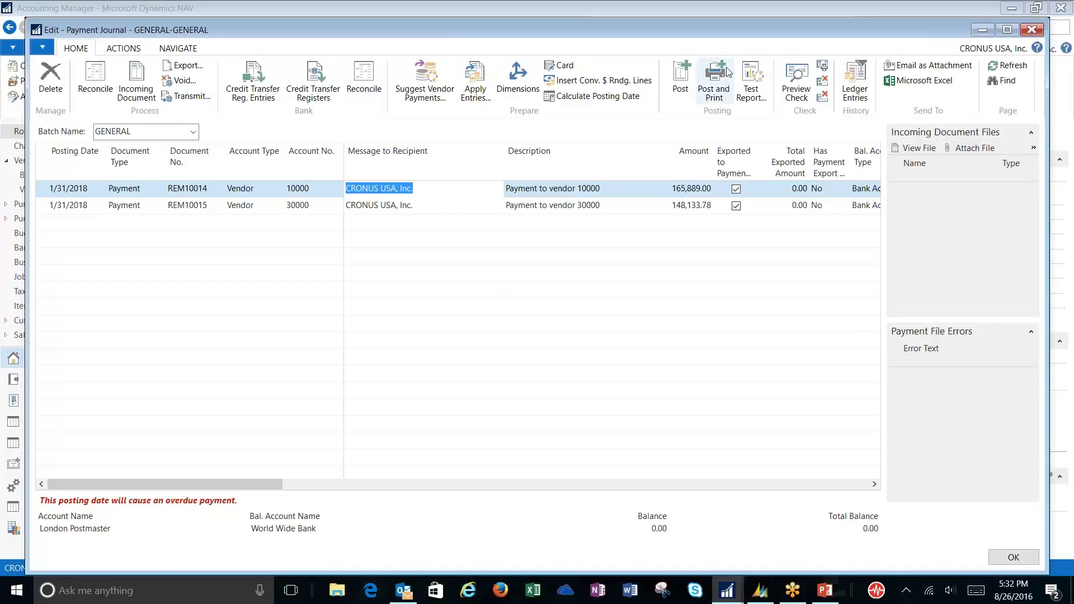
- Post both vendor payment lines and close the emptied payment journal
{"action": "left_click", "coordinate": [681, 89]}
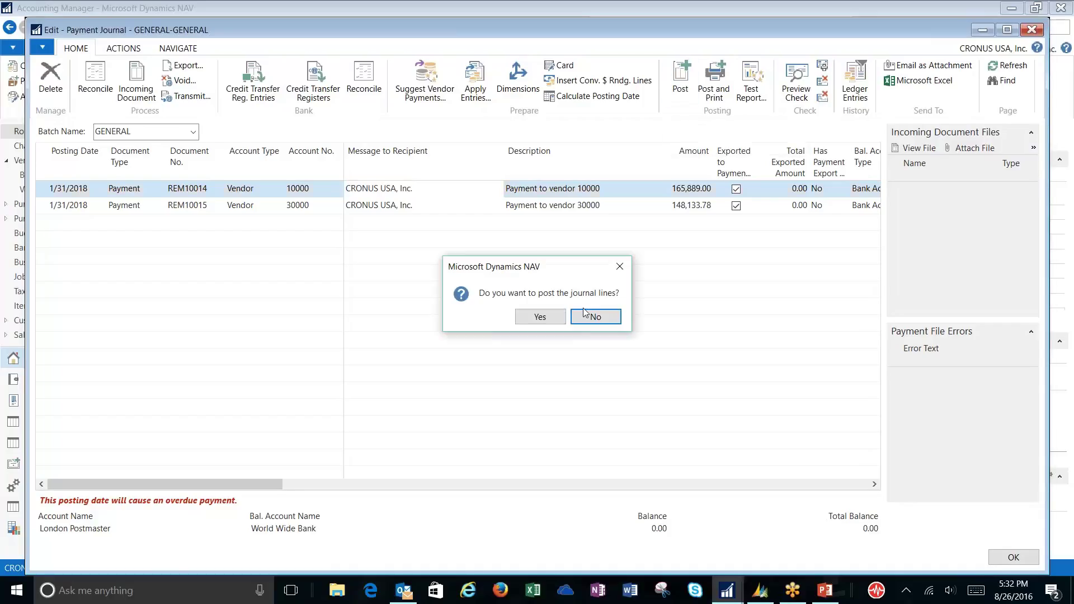
{"action": "left_click", "coordinate": [556, 318]}
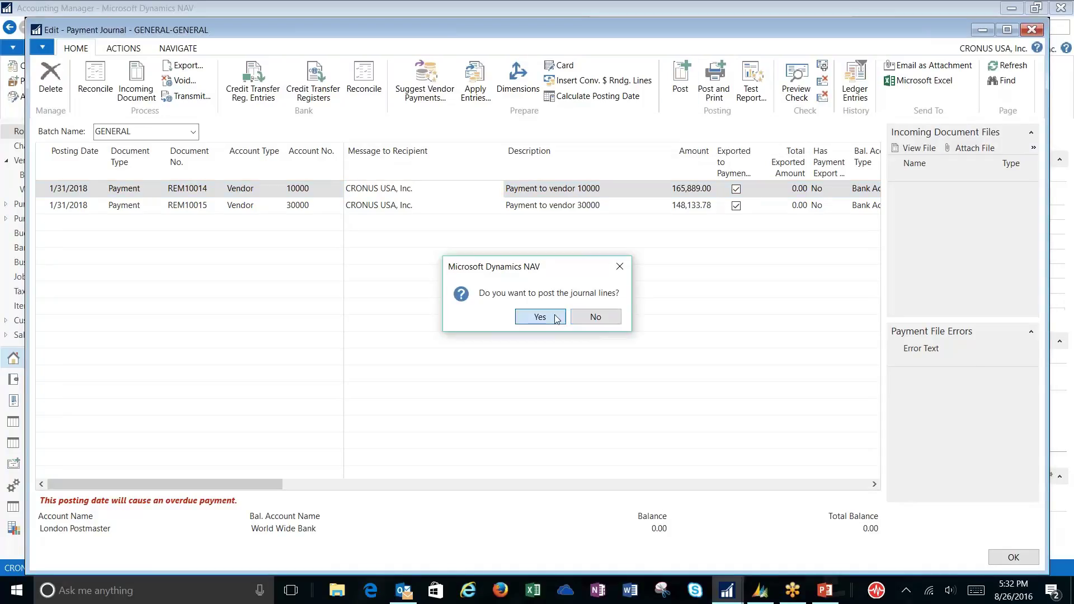
{"action": "left_click", "coordinate": [601, 317]}
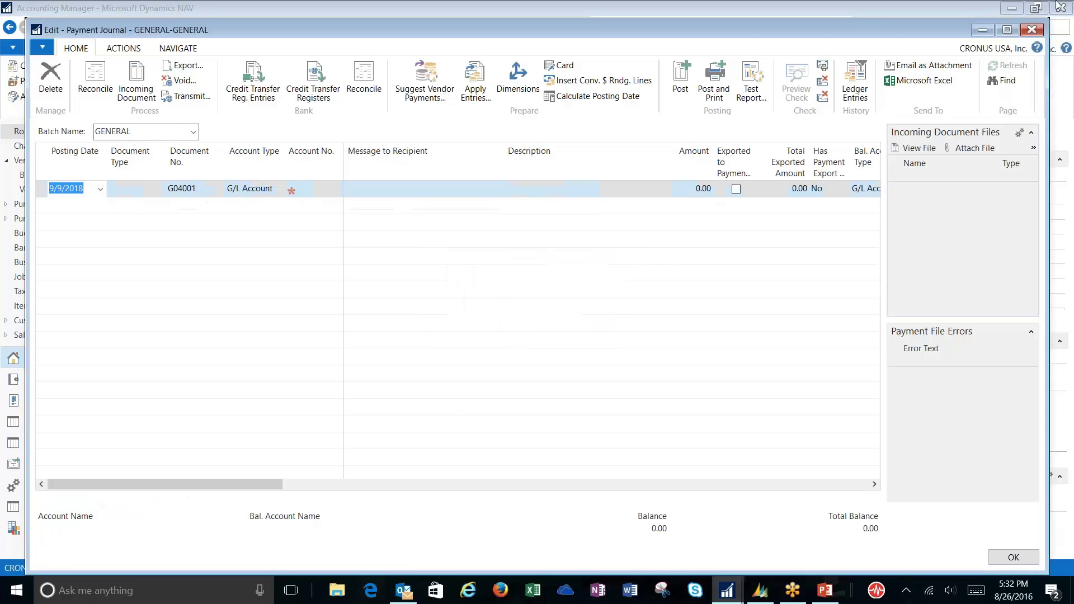
{"action": "left_click", "coordinate": [1032, 30]}
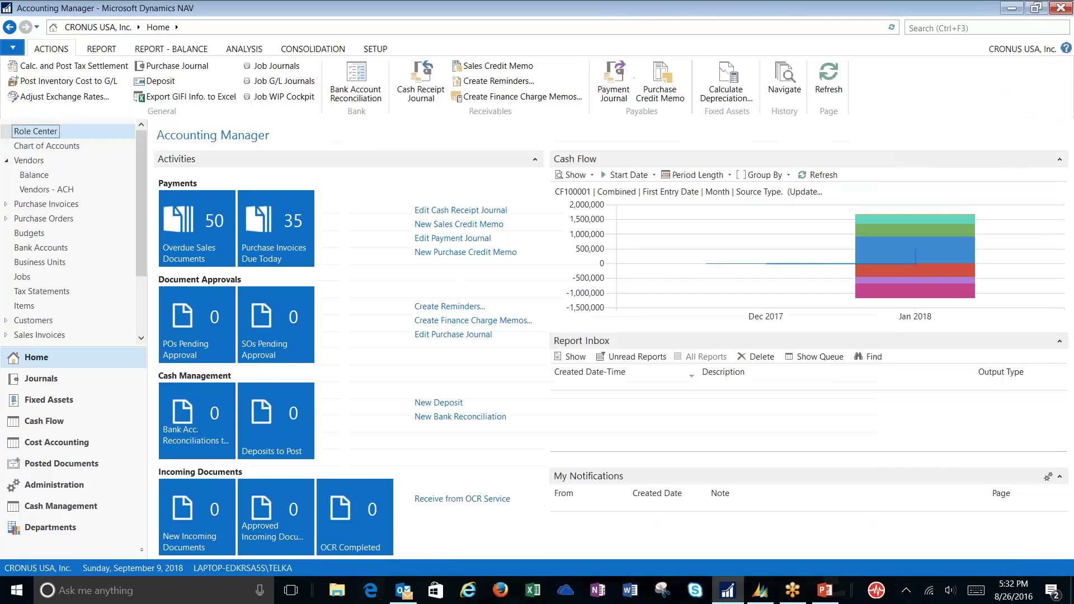